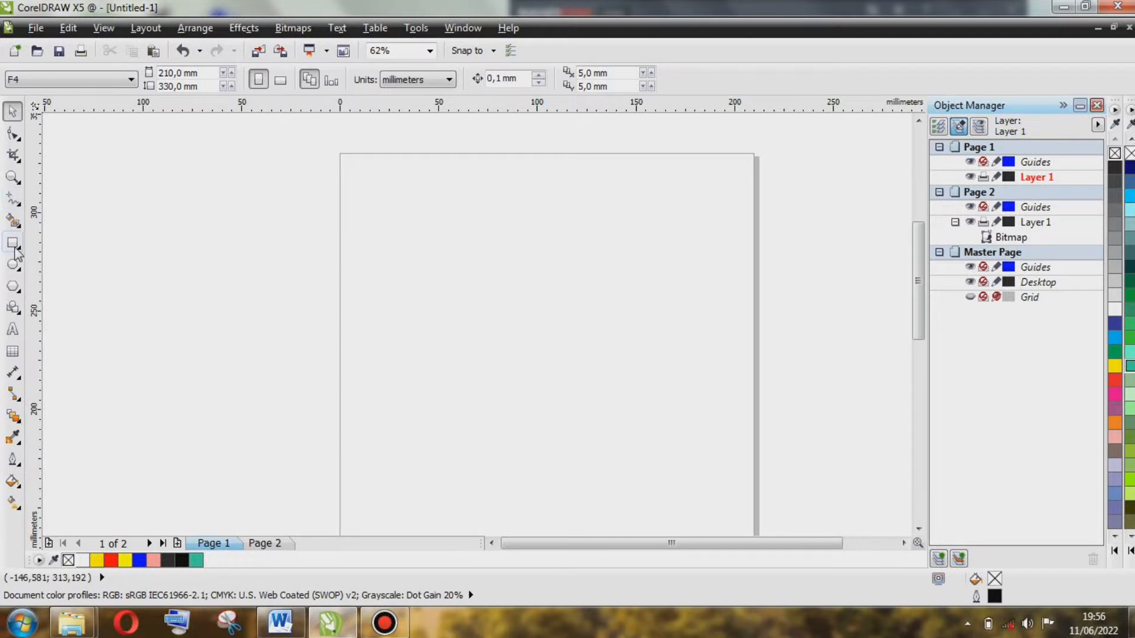
# Draw a rectangle about 121 mm wide and 113 mm high on the upper part of page 1
pyautogui.click(13, 242)
pyautogui.scroll(-2, 376, 224)
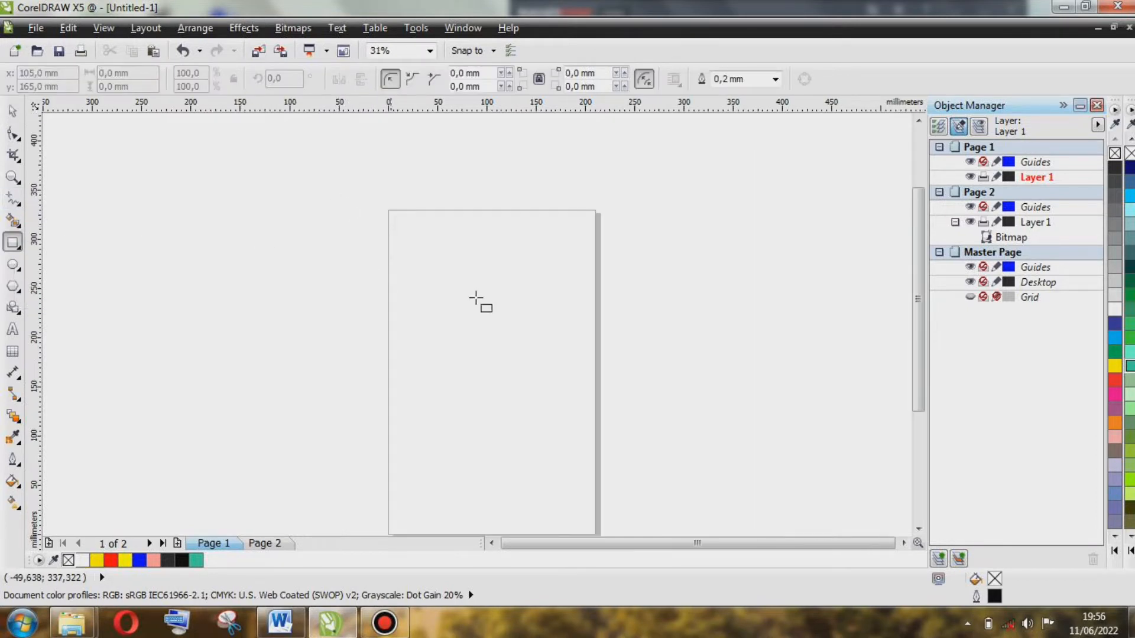
pyautogui.scroll(2, 478, 303)
pyautogui.moveTo(302, 175); pyautogui.dragTo(542, 396)
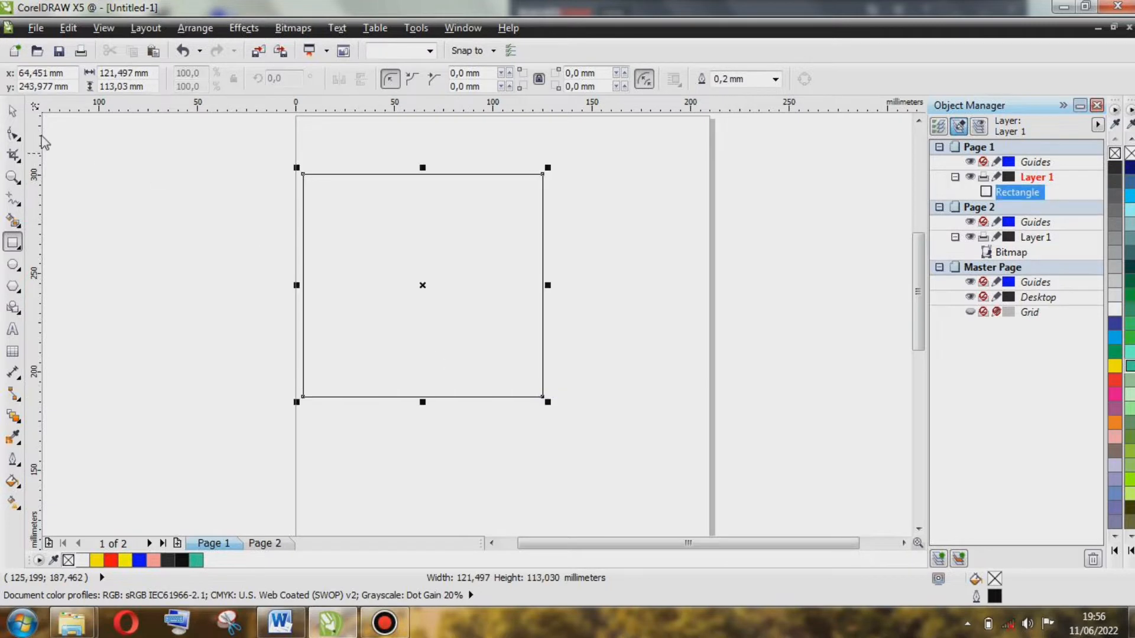
pyautogui.press('space')
# Draw a near-circular ellipse about 111 by 113 mm and move it to overlap the rectangle's right edge
pyautogui.press('F7')
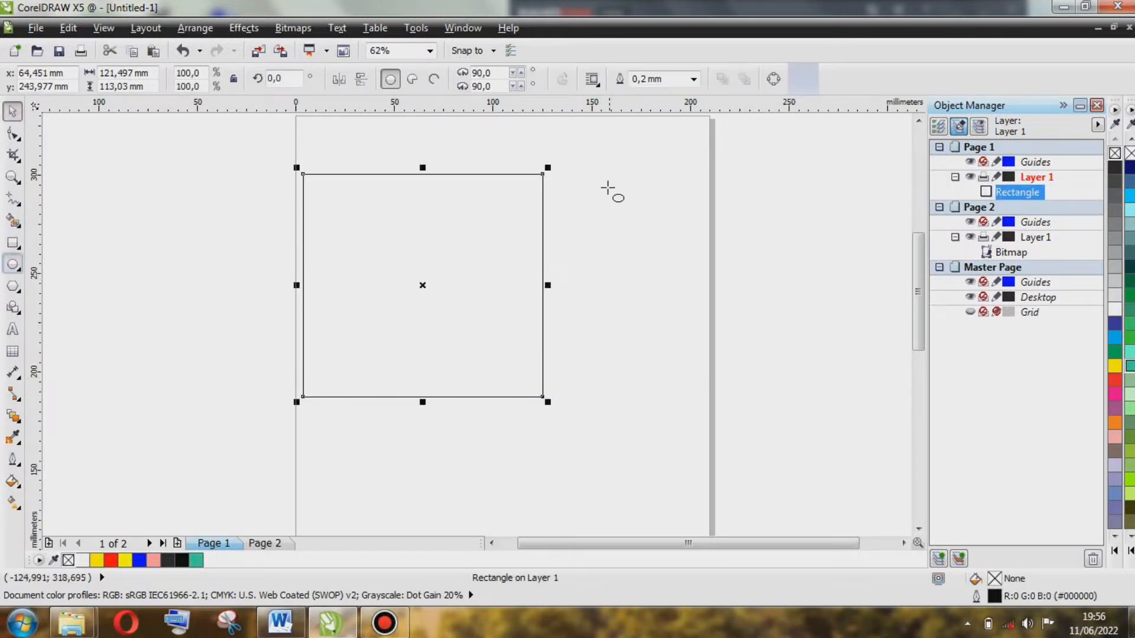
pyautogui.moveTo(590, 174); pyautogui.dragTo(814, 400)
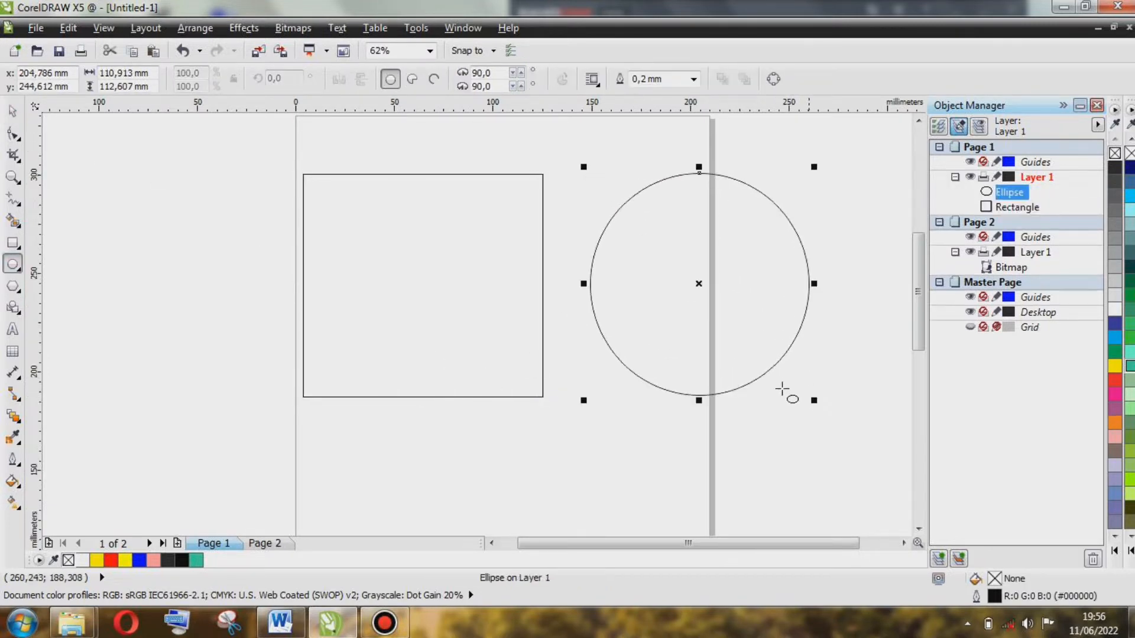
pyautogui.press('space')
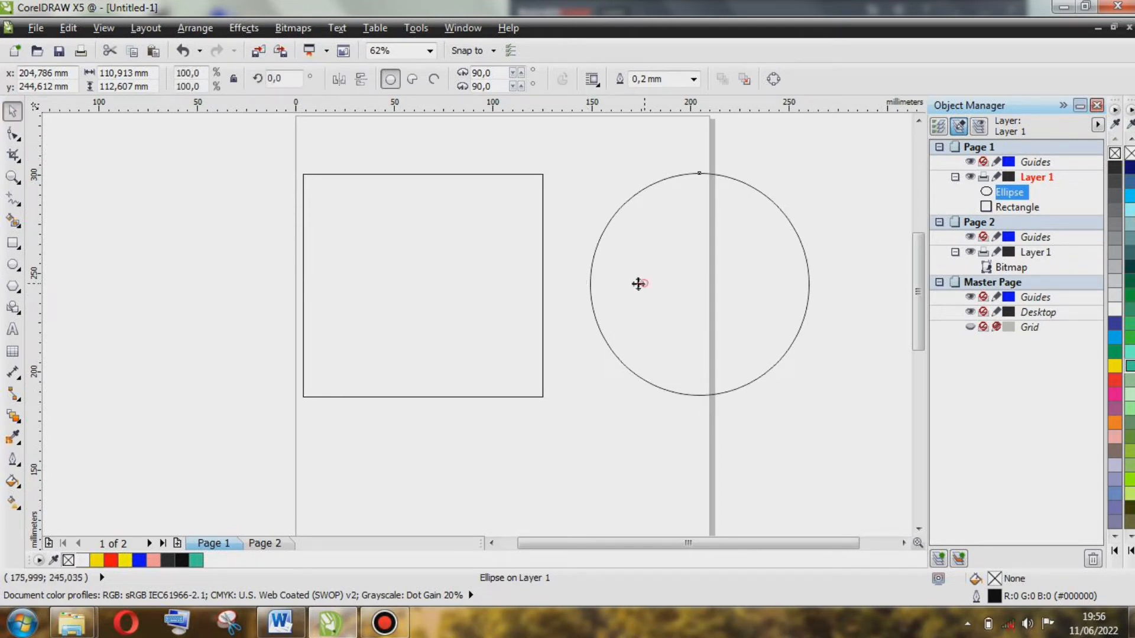
pyautogui.moveTo(640, 284); pyautogui.dragTo(552, 277)
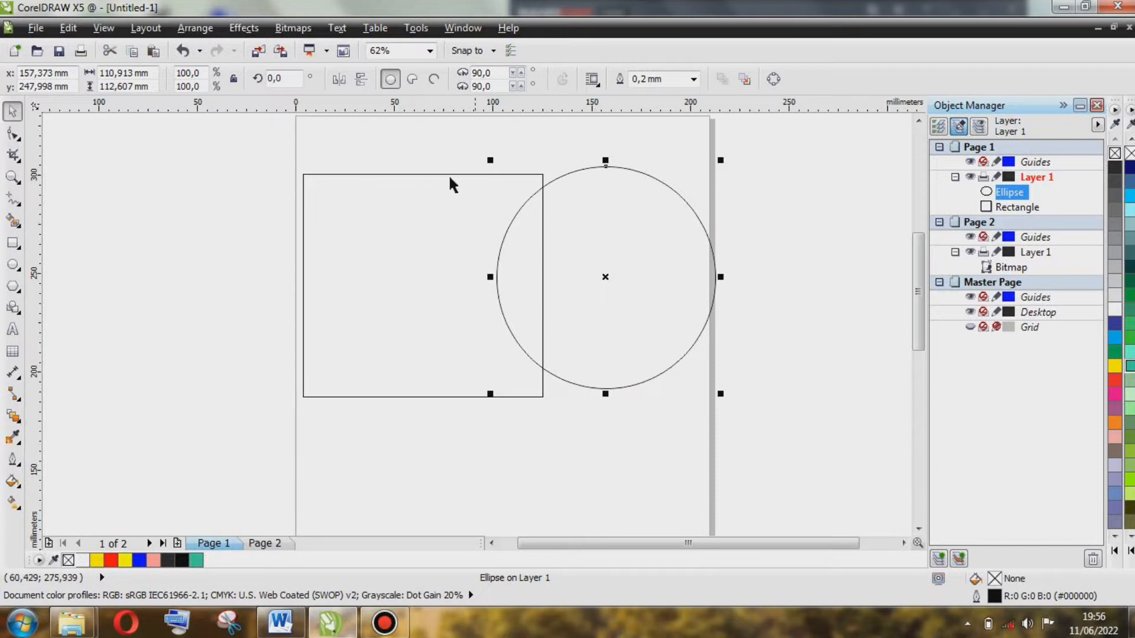
pyautogui.click(254, 140)
# Examine where the ellipse and rectangle outlines cross and the separate areas they enclose
pyautogui.scroll(2, 538, 198)
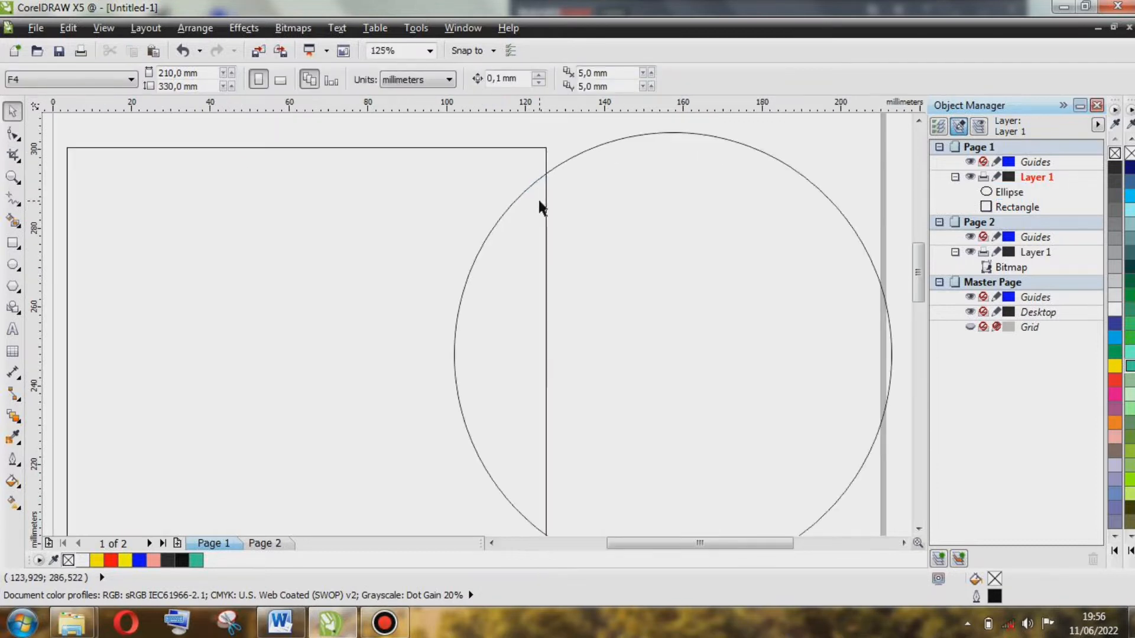
pyautogui.scroll(-2, 537, 198)
pyautogui.scroll(2, 539, 201)
pyautogui.scroll(-2, 547, 226)
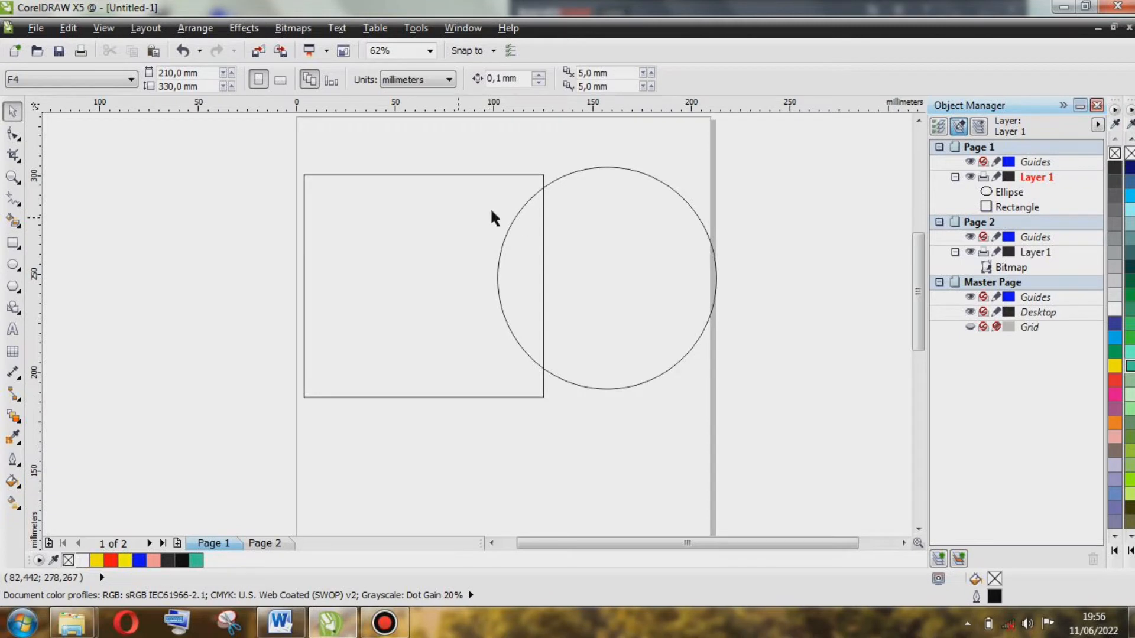
pyautogui.scroll(1, 557, 236)
pyautogui.scroll(-1, 559, 236)
pyautogui.scroll(1, 505, 253)
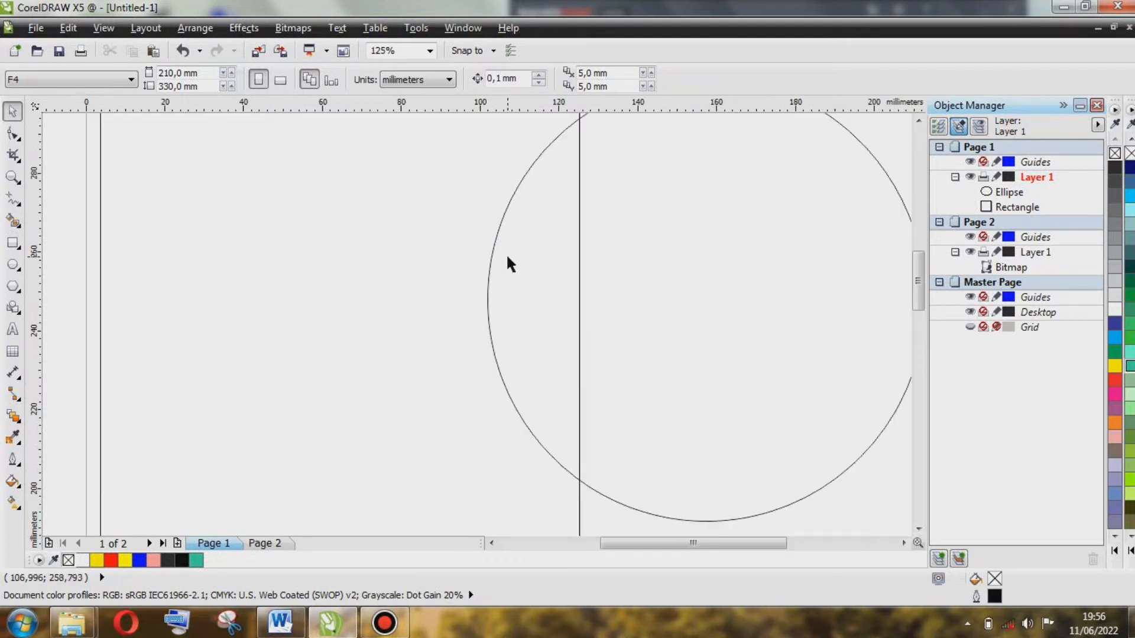
pyautogui.scroll(-1, 506, 253)
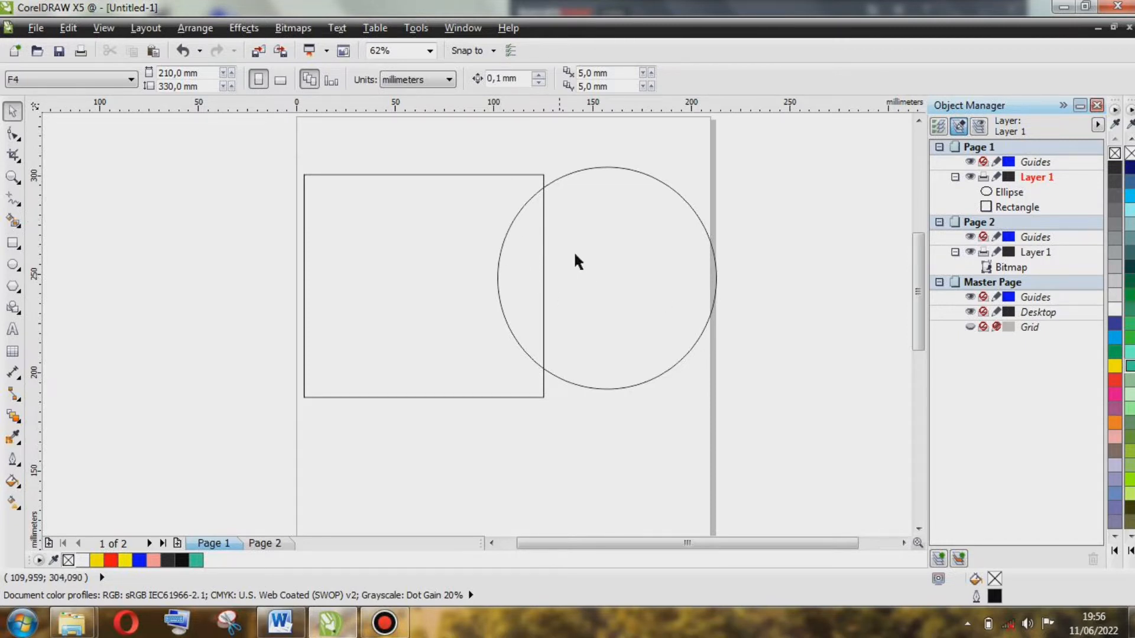
pyautogui.click(645, 235)
pyautogui.click(352, 246)
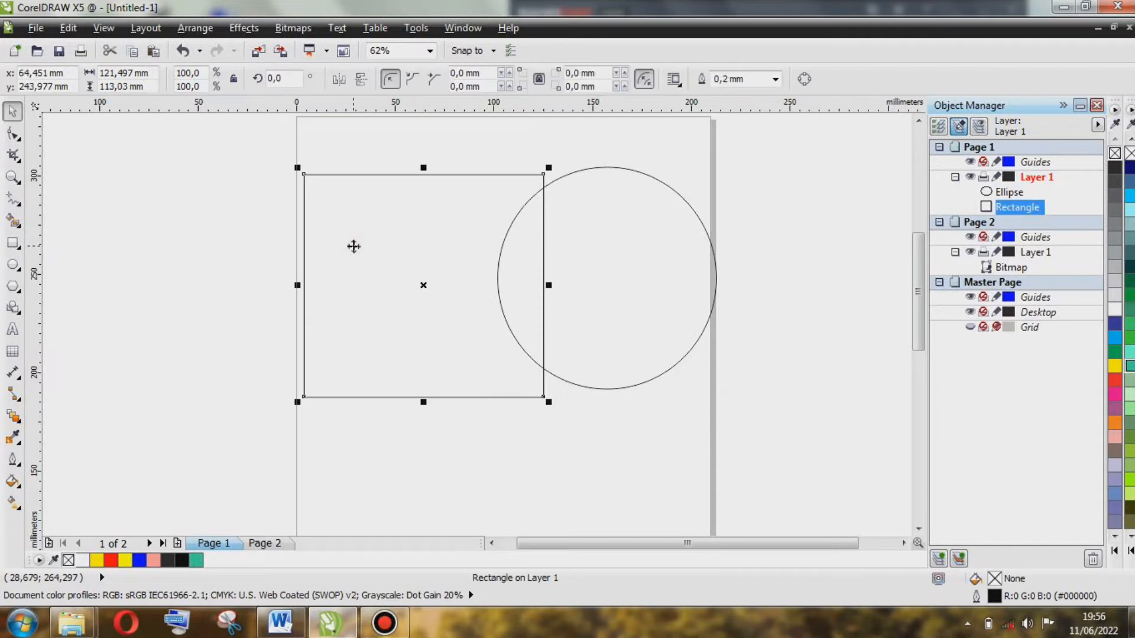
pyautogui.click(545, 186)
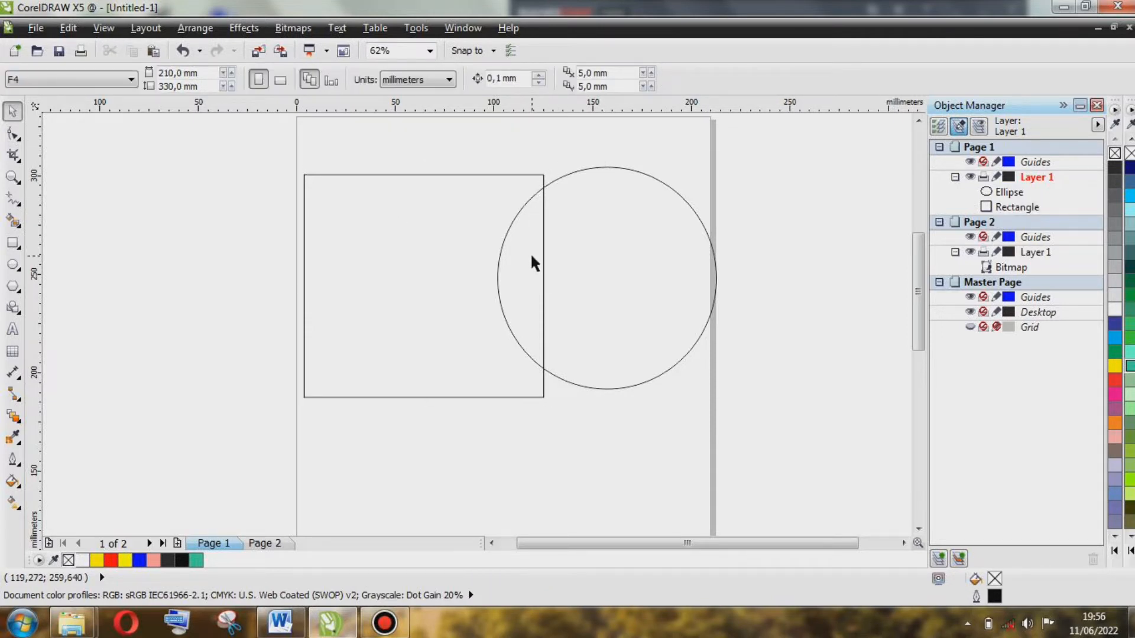
pyautogui.scroll(2, 515, 194)
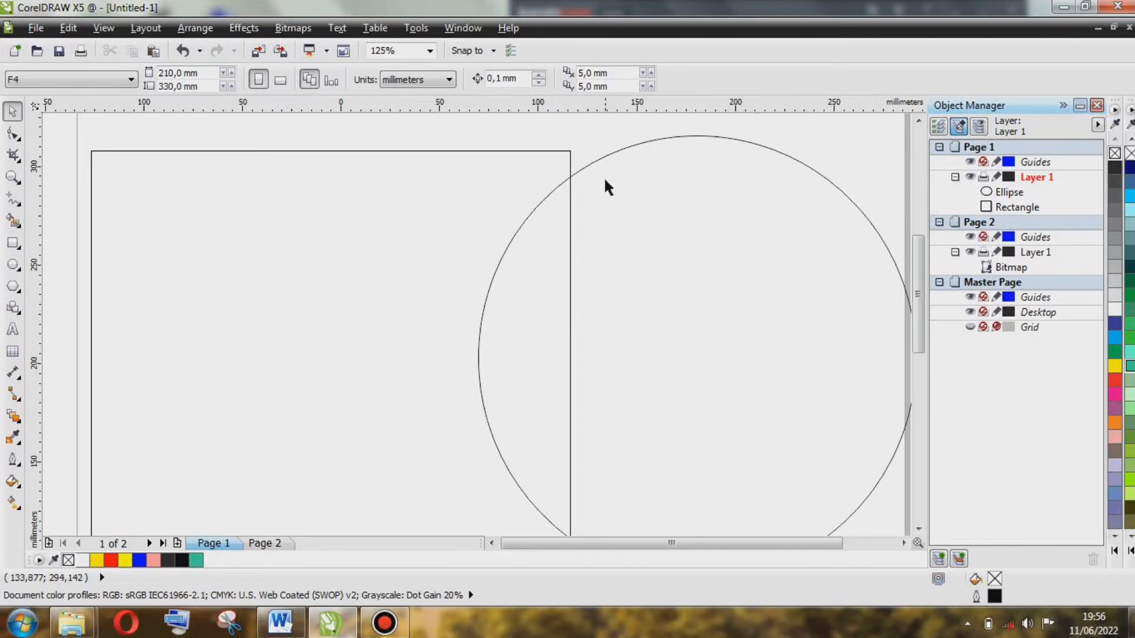
pyautogui.scroll(-2, 604, 176)
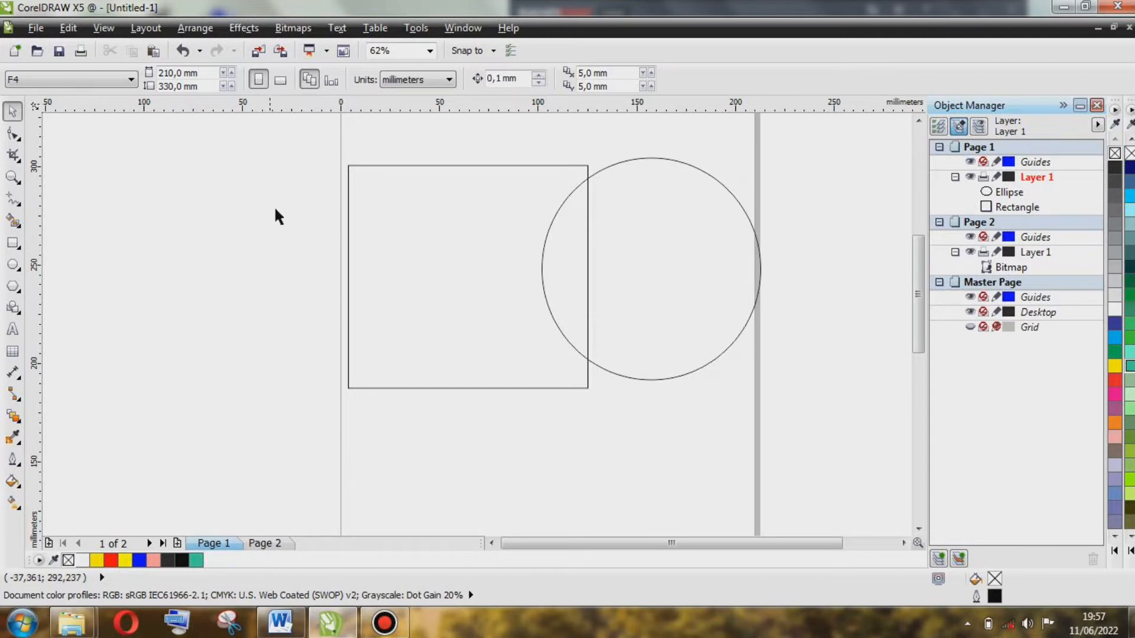
# Fill the area shared by the rectangle and ellipse with dark blue (#003399) using the Smart Fill tool
pyautogui.click(15, 226)
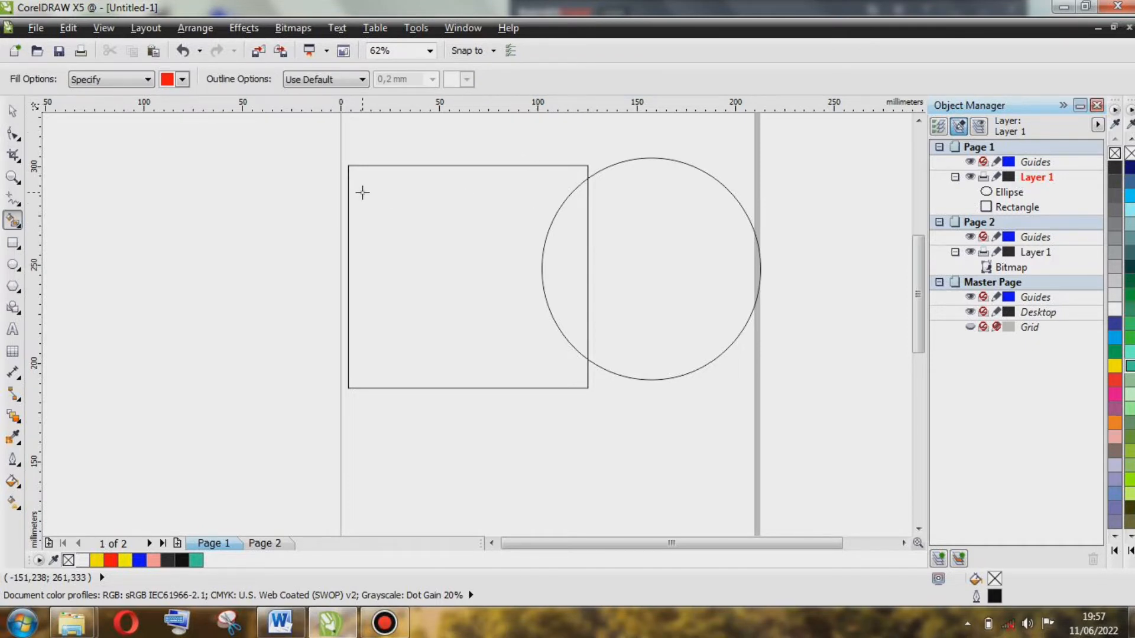
pyautogui.click(182, 80)
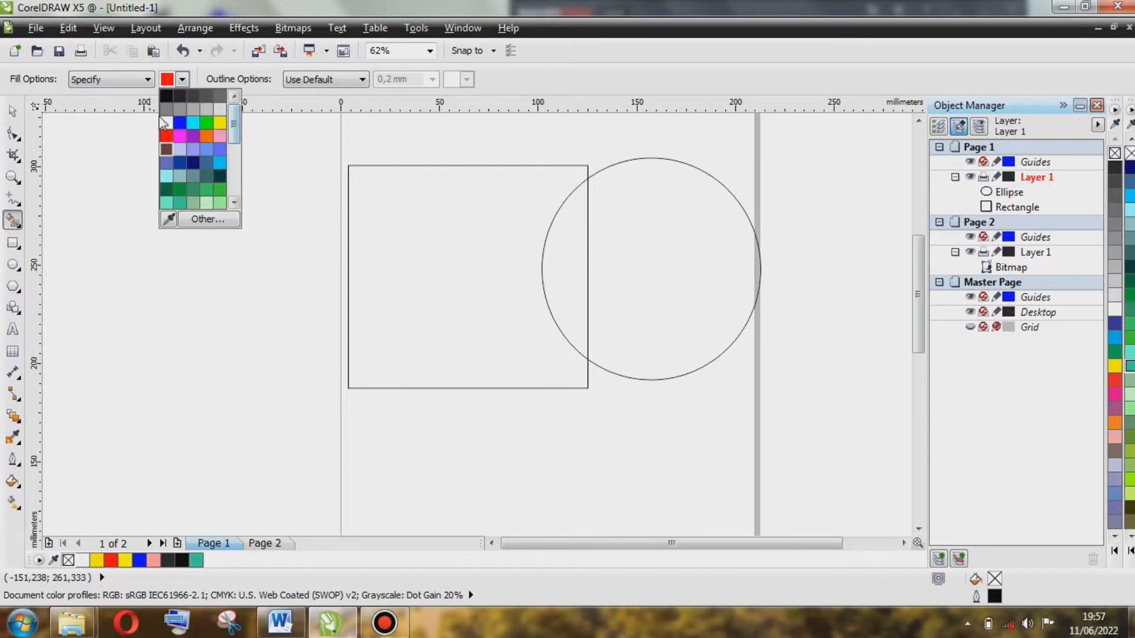
pyautogui.click(181, 163)
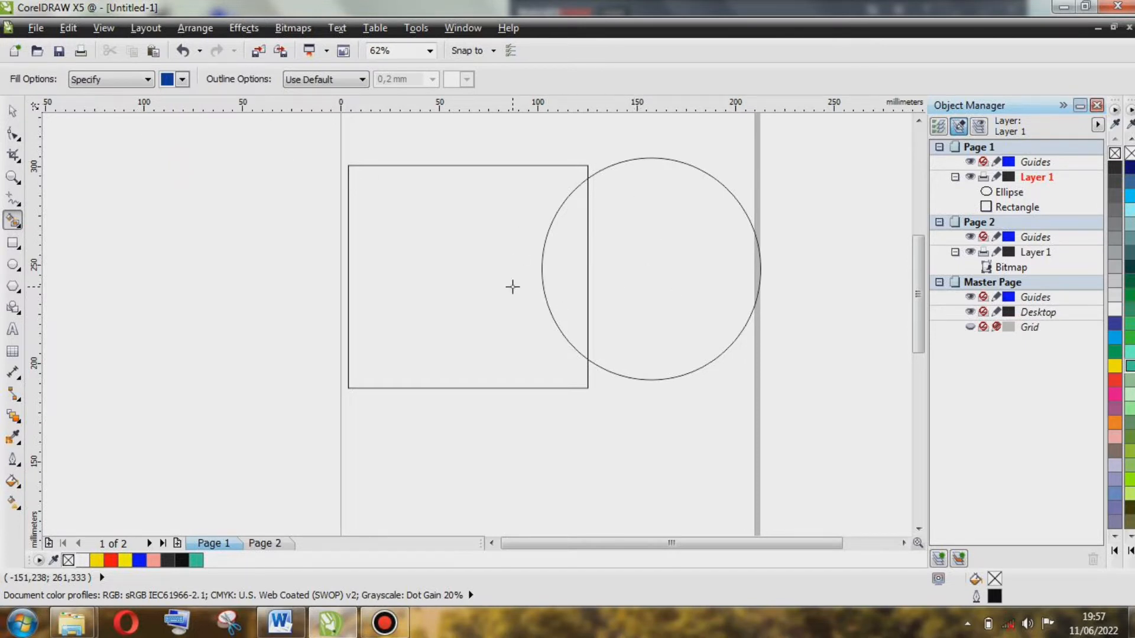
pyautogui.click(568, 246)
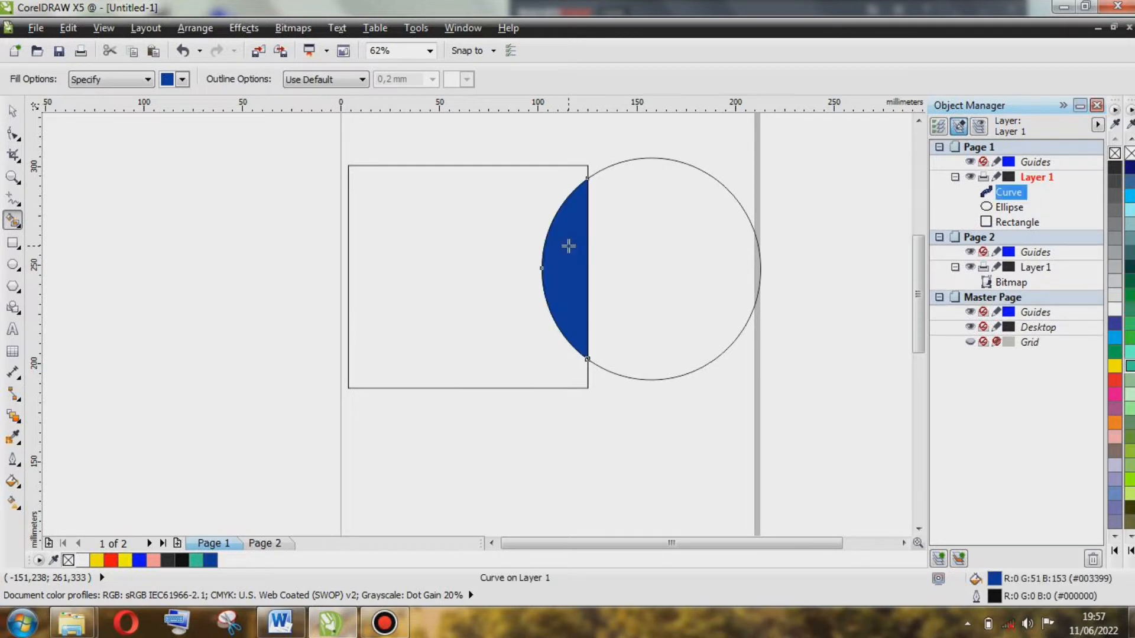
# Move the blue overlap segment off the page to the left of the rectangle and deselect it
pyautogui.click(12, 110)
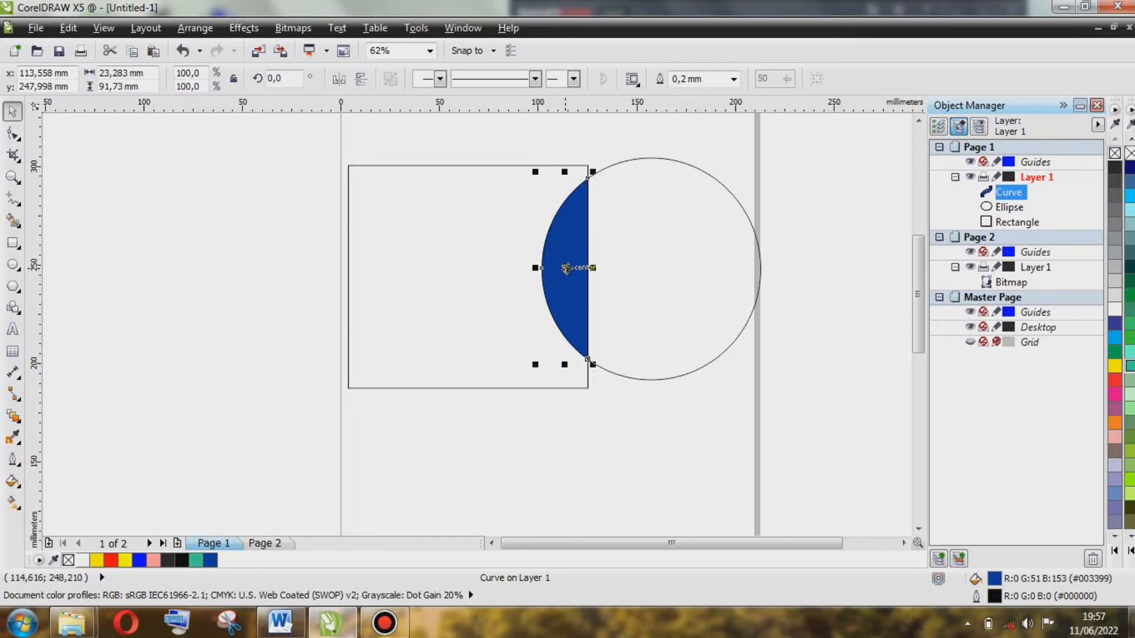
pyautogui.moveTo(566, 268); pyautogui.dragTo(249, 261)
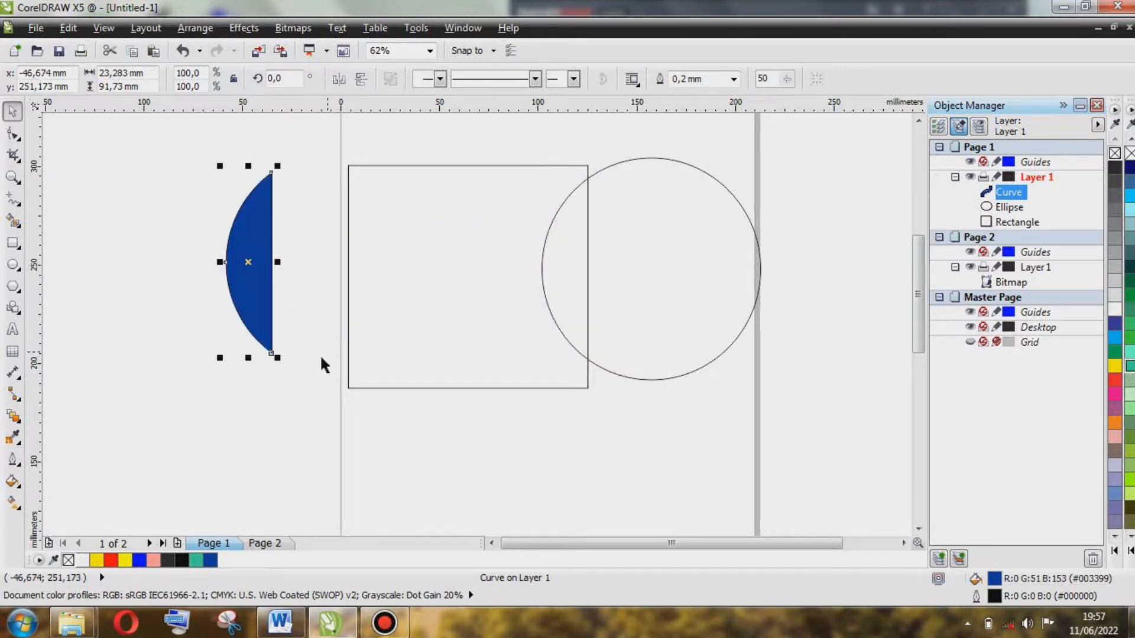
pyautogui.click(578, 248)
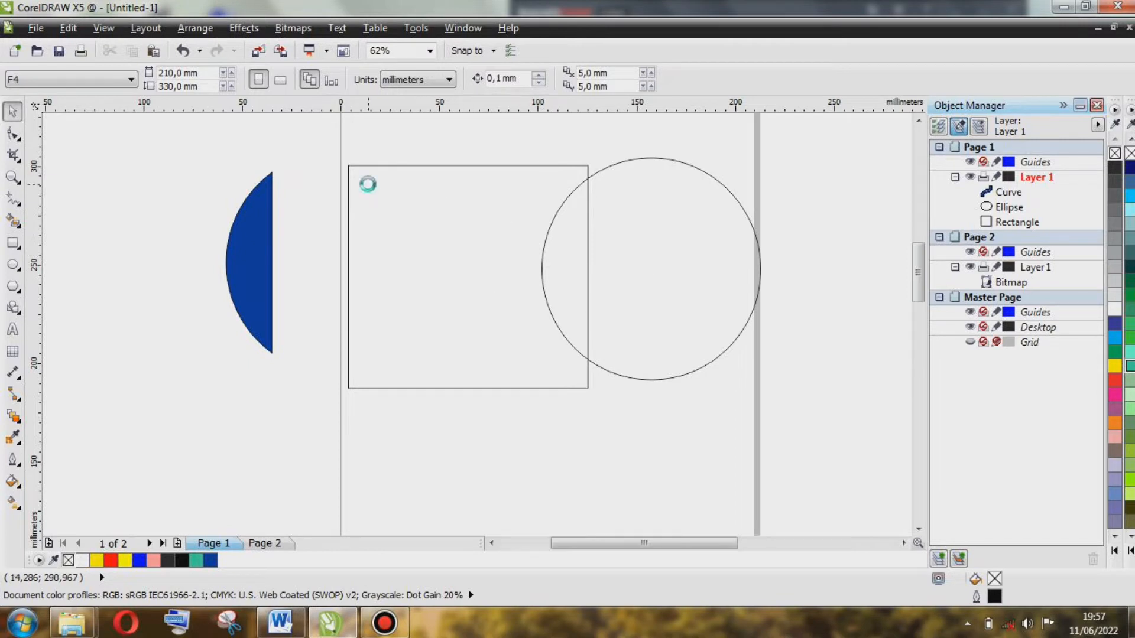
pyautogui.scroll(1, 353, 171)
pyautogui.scroll(-1, 334, 171)
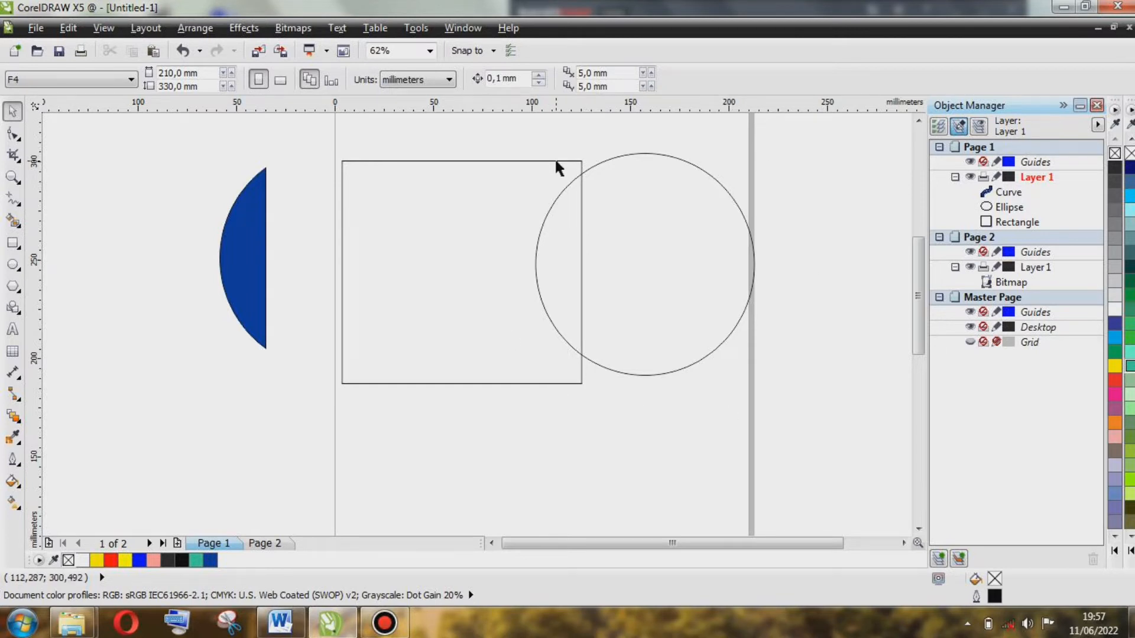
pyautogui.scroll(1, 529, 229)
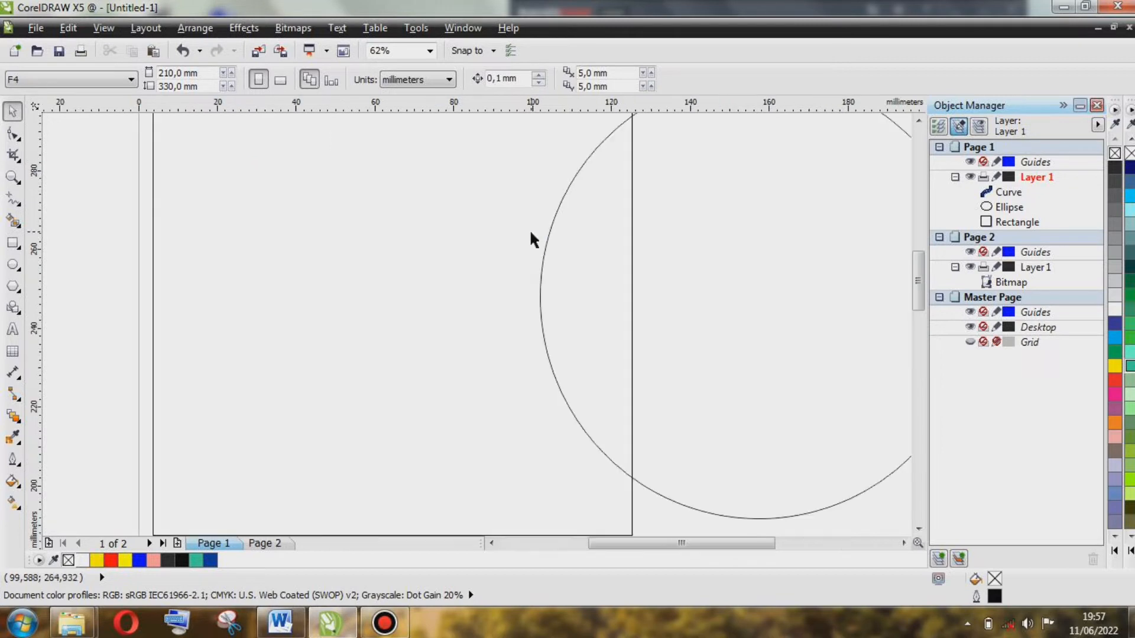
pyautogui.scroll(-1, 527, 230)
pyautogui.scroll(1, 473, 187)
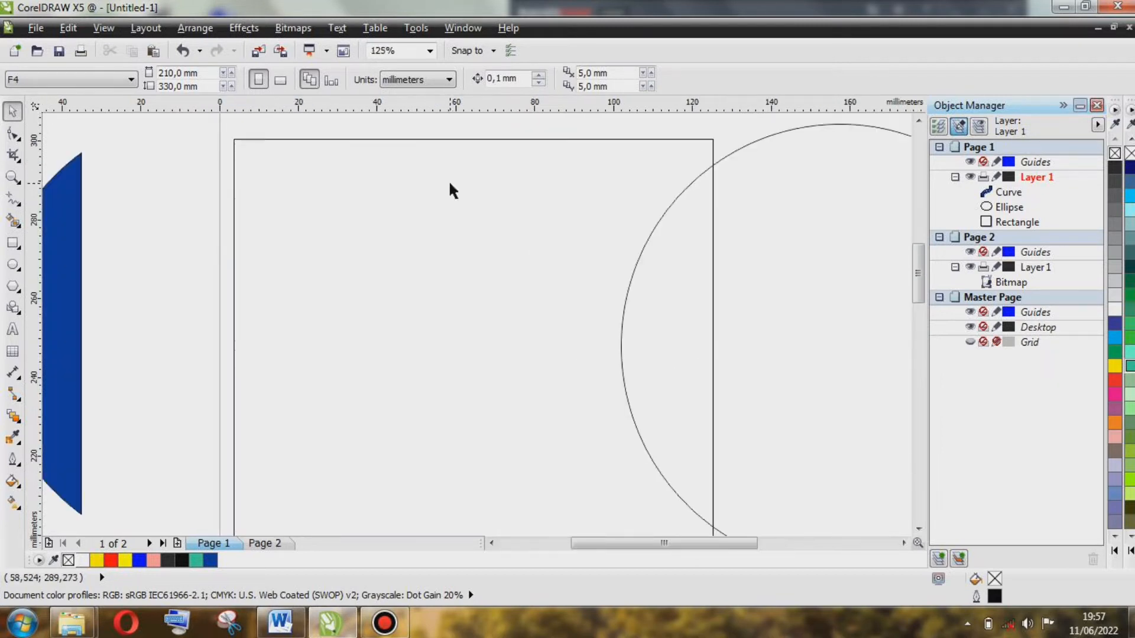
pyautogui.scroll(-1, 650, 236)
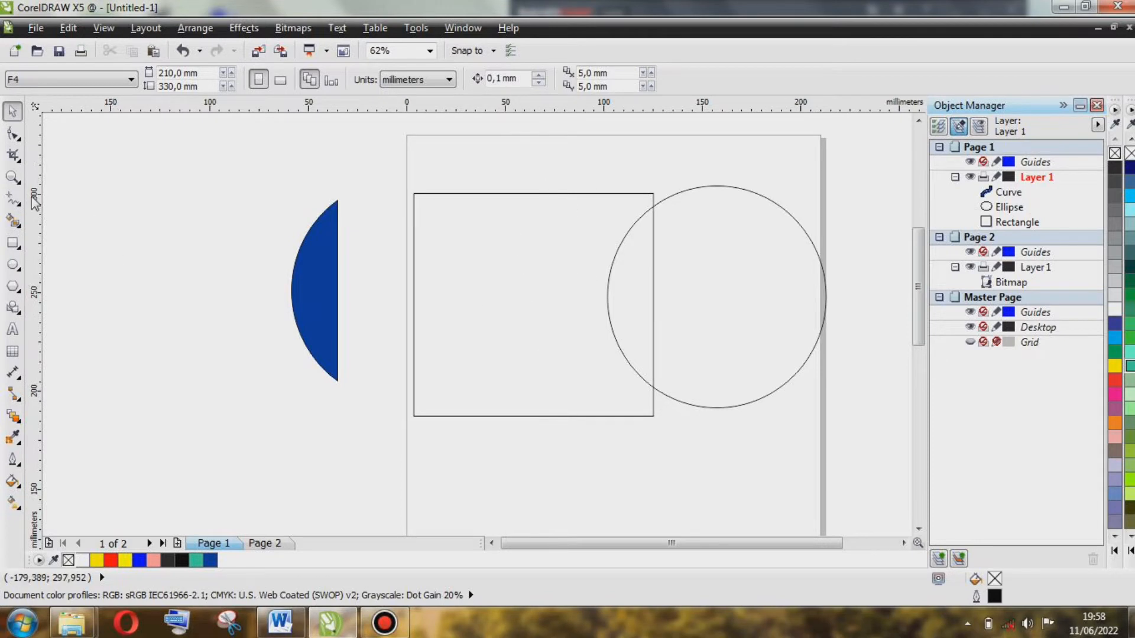
# Smart-fill the part of the rectangle outside the ellipse with the same dark blue, and deselect the new shape
pyautogui.click(13, 220)
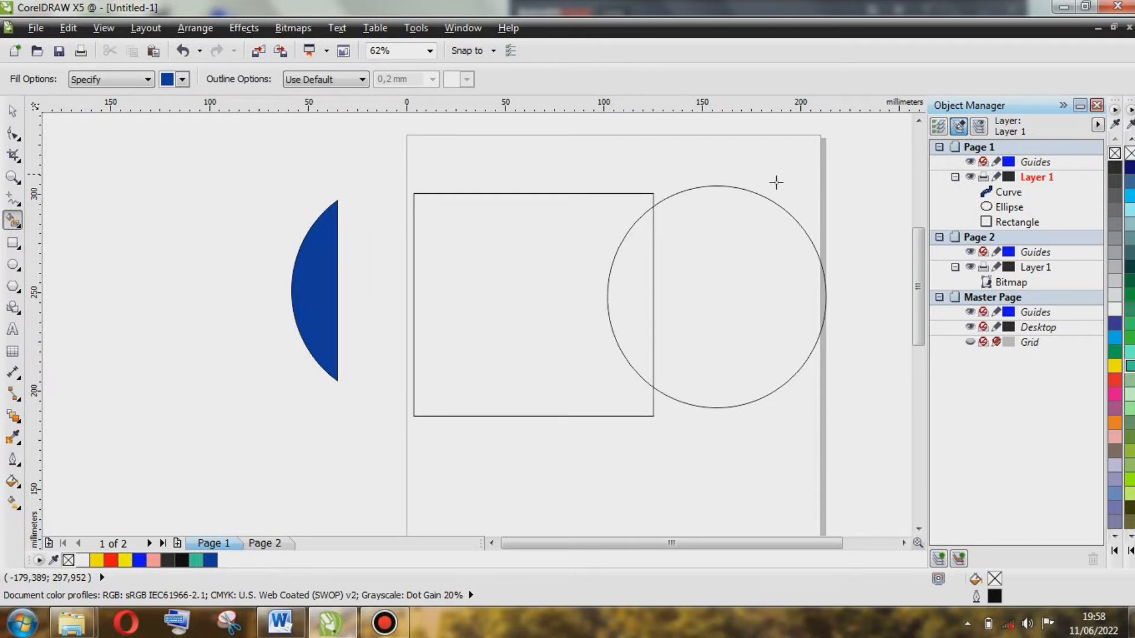
pyautogui.click(509, 293)
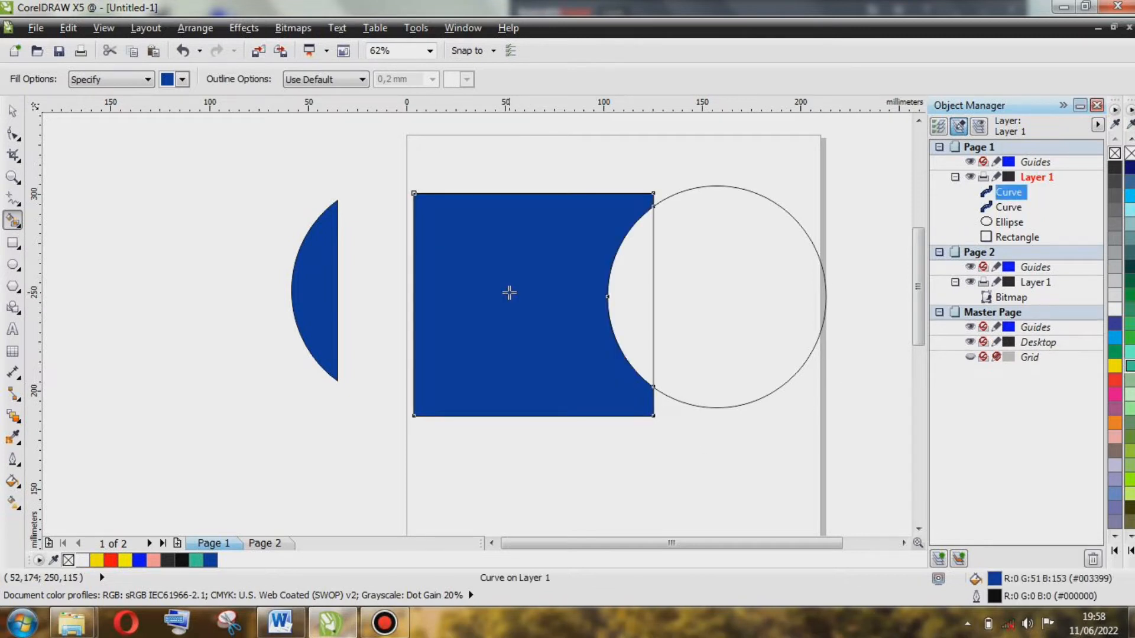
pyautogui.click(12, 110)
pyautogui.scroll(2, 622, 265)
pyautogui.scroll(-2, 653, 205)
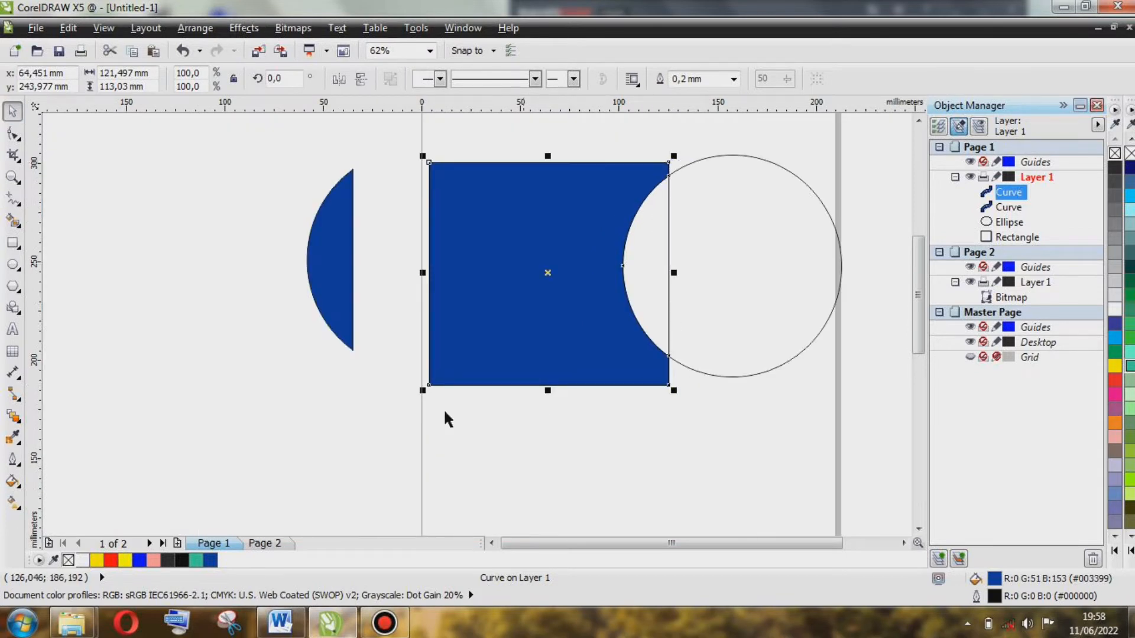
pyautogui.click(714, 156)
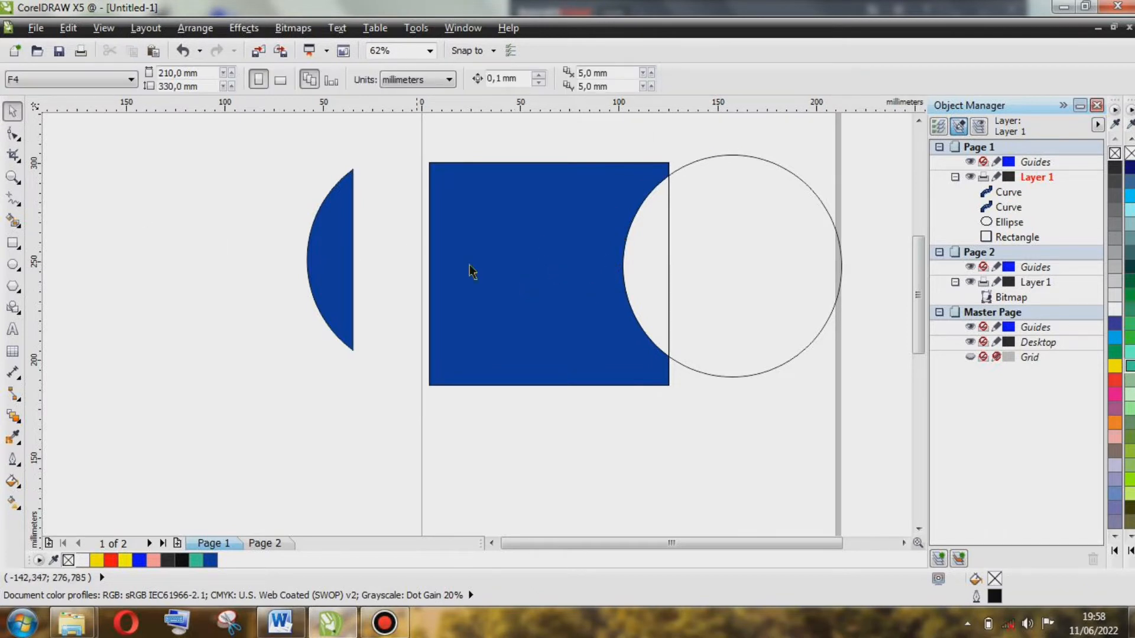
# Move the blue notched rectangle off the page, to the left of the blue segment, and deselect it
pyautogui.click(467, 223)
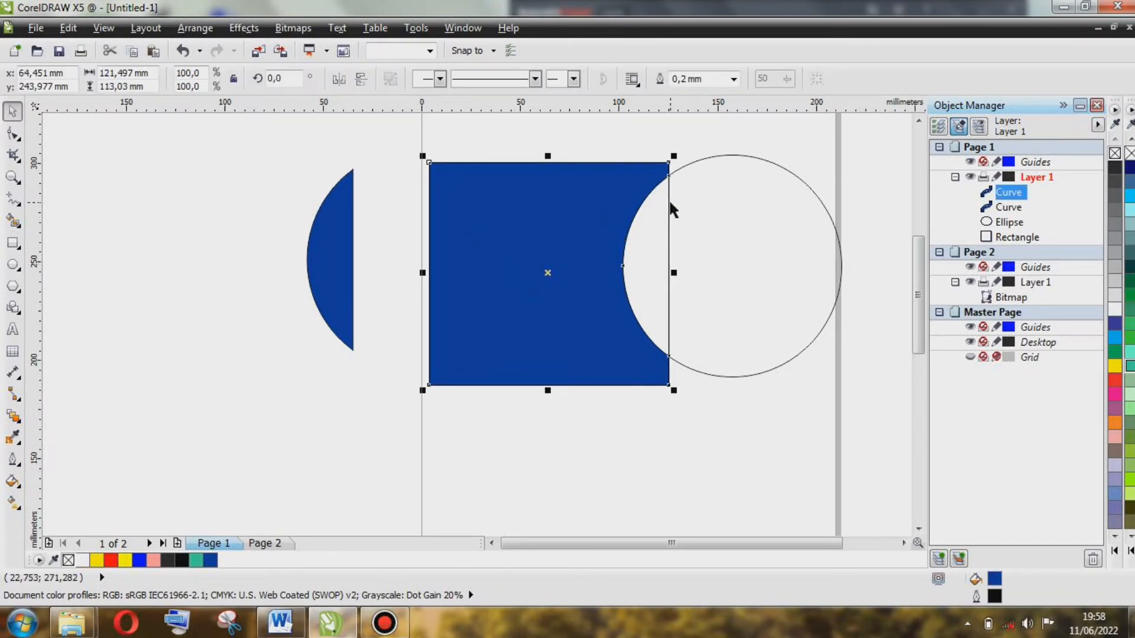
pyautogui.scroll(1, 672, 211)
pyautogui.scroll(-1, 662, 207)
pyautogui.click(691, 144)
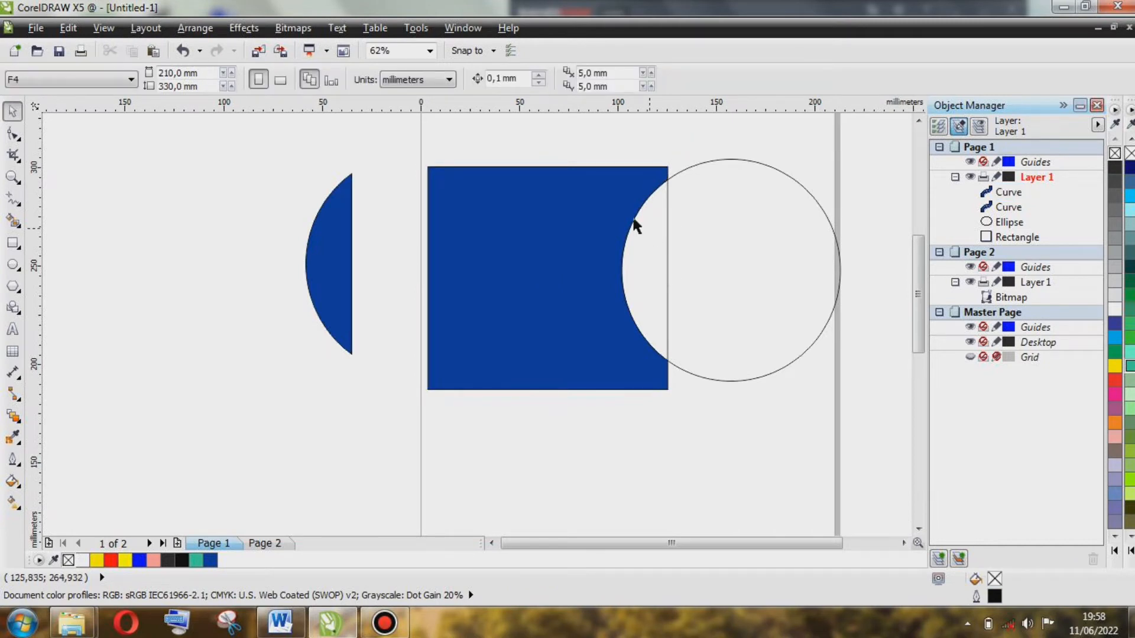
pyautogui.click(545, 276)
pyautogui.moveTo(545, 276); pyautogui.dragTo(168, 276)
pyautogui.click(283, 329)
# Examine the two separated blue pieces alongside the original rectangle and ellipse outlines
pyautogui.scroll(-1, 282, 325)
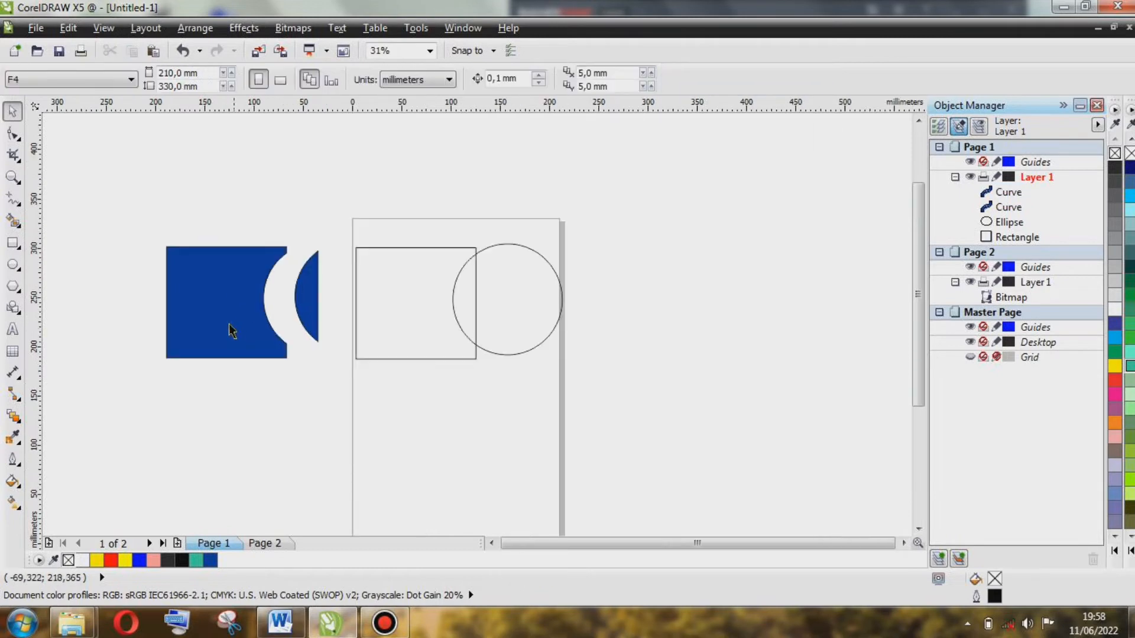
pyautogui.scroll(1, 233, 324)
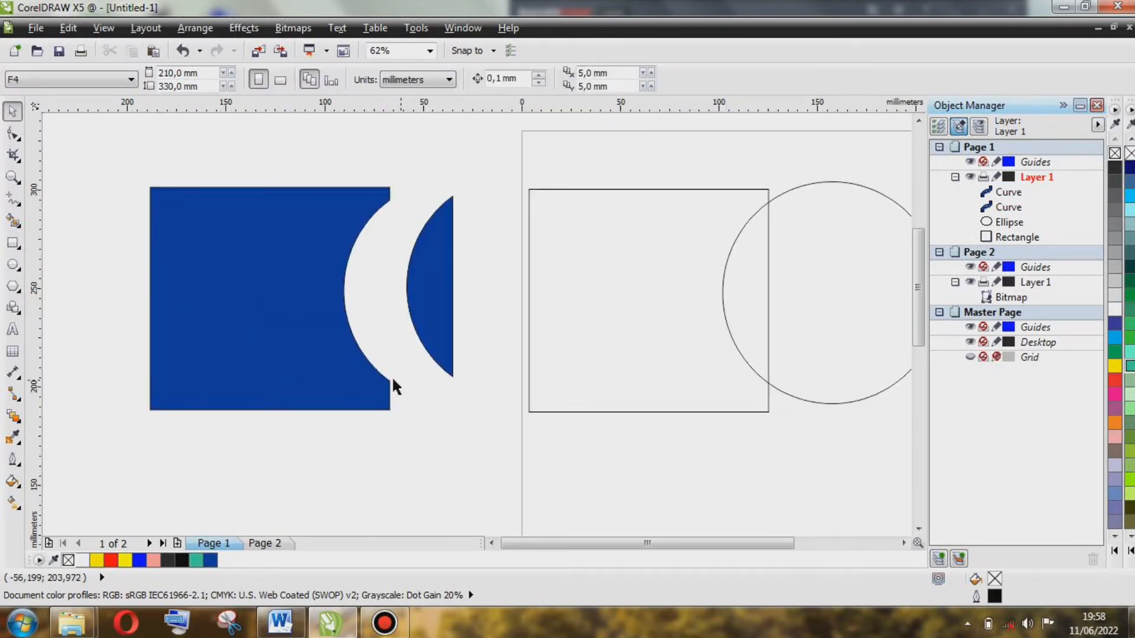
pyautogui.scroll(-1, 392, 378)
pyautogui.scroll(1, 488, 391)
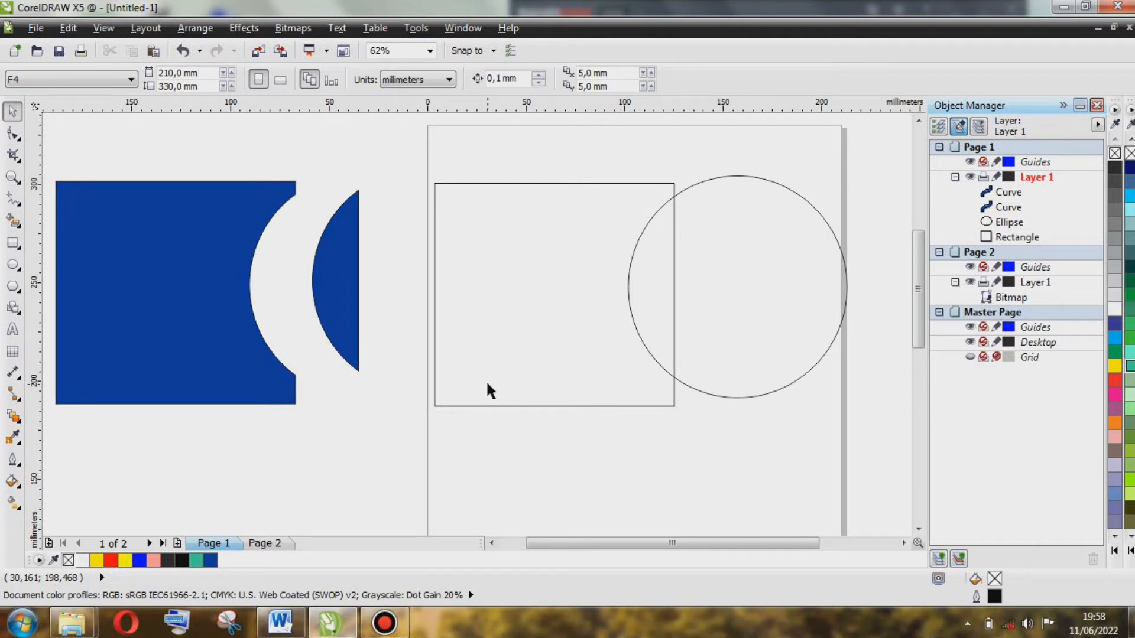
pyautogui.scroll(-1, 486, 381)
pyautogui.moveTo(264, 244); pyautogui.dragTo(435, 394)
pyautogui.click(500, 409)
pyautogui.scroll(1, 576, 340)
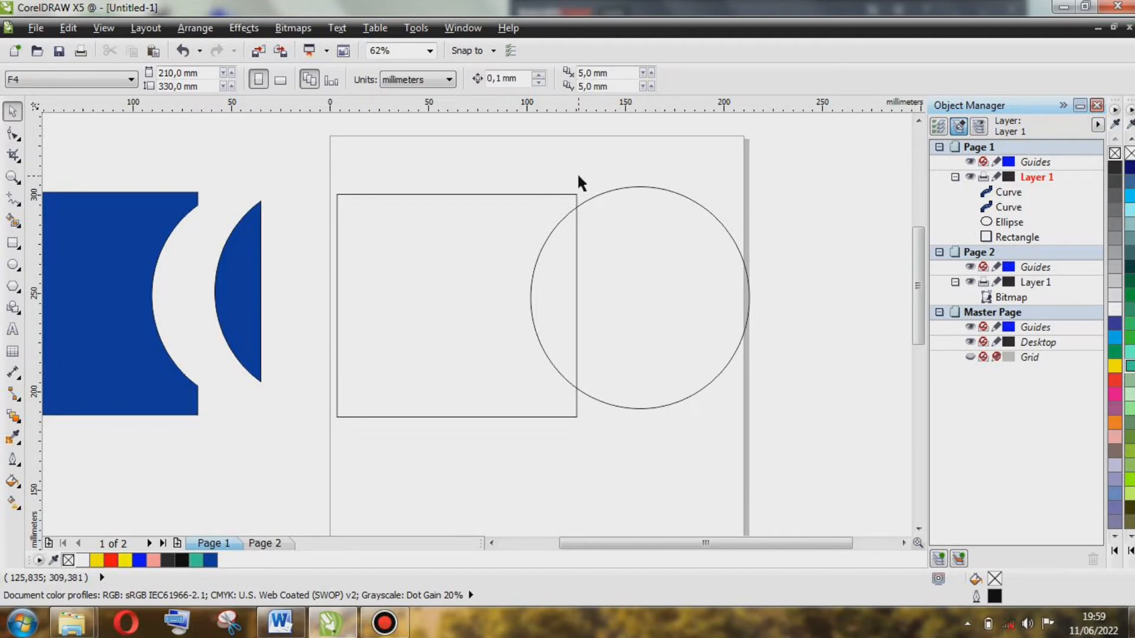
# Select the rectangle and the ellipse together and create a separate shape from their overlap with Intersect
pyautogui.click(708, 247)
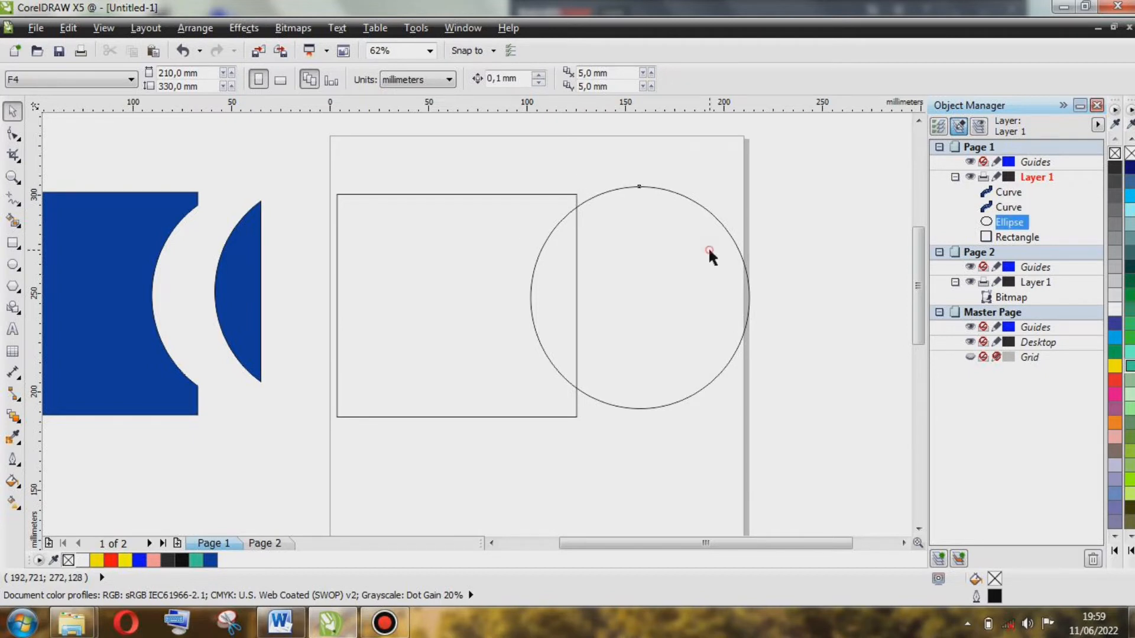
pyautogui.click(380, 186)
pyautogui.click(473, 195)
pyautogui.click(584, 148)
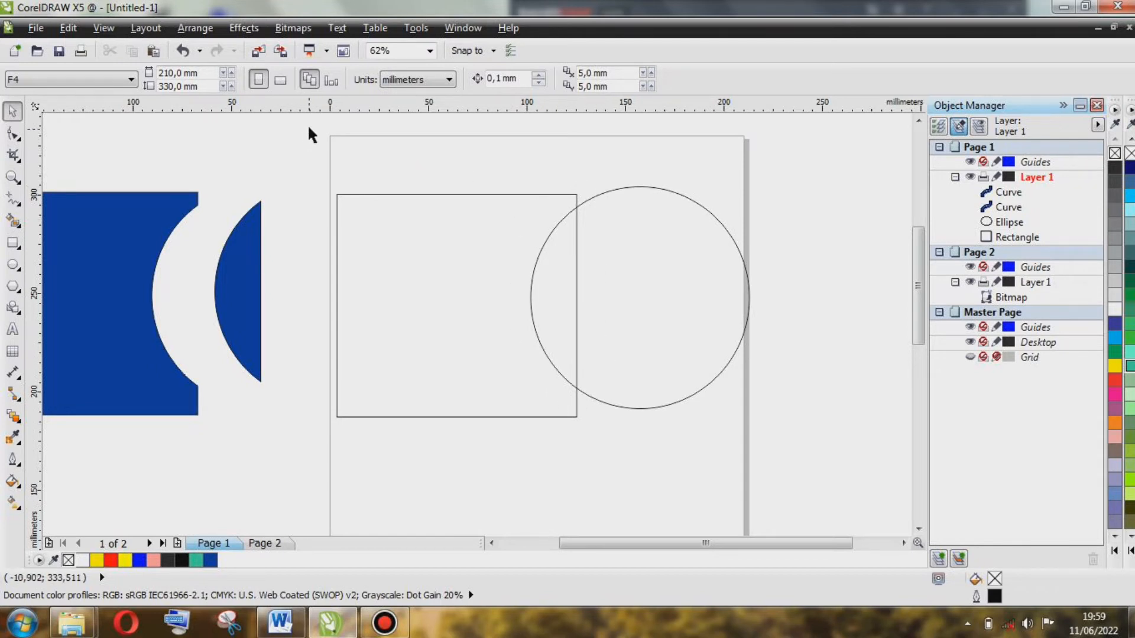
pyautogui.moveTo(308, 128); pyautogui.dragTo(819, 488)
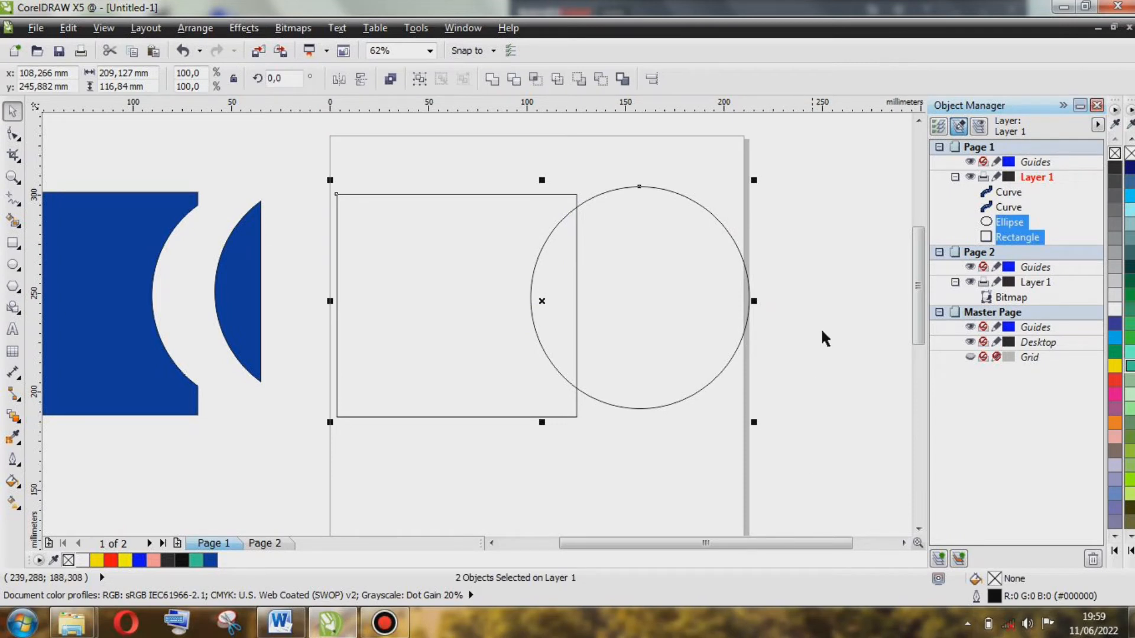
pyautogui.click(536, 82)
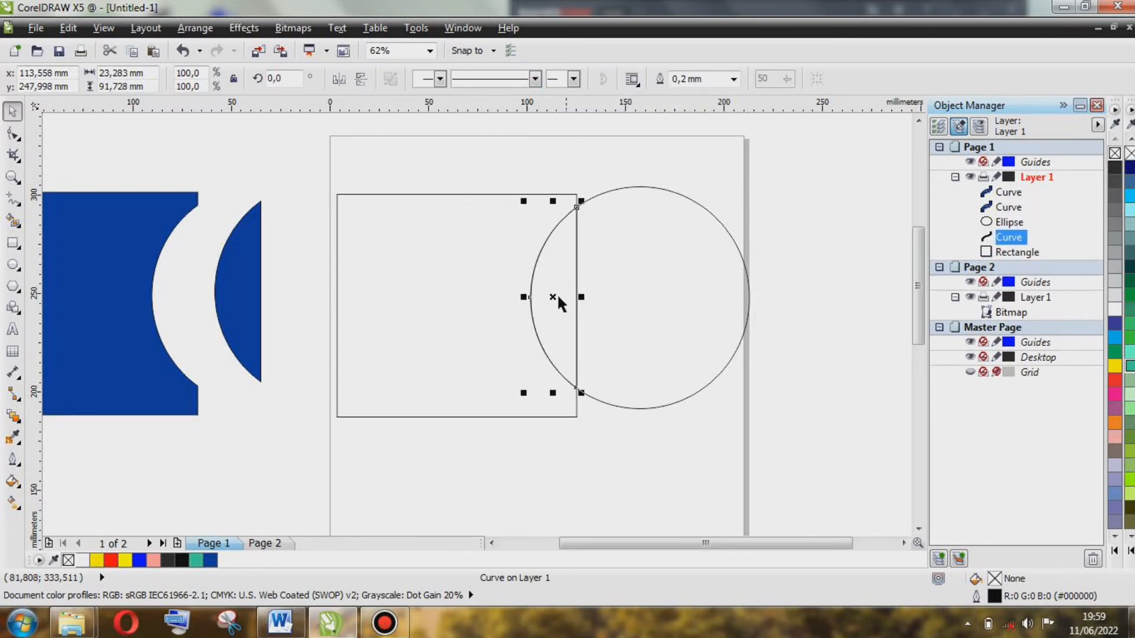
# Move the unfilled intersection shape off the page, to the right of the ellipse
pyautogui.scroll(-2, 557, 293)
pyautogui.moveTo(562, 284); pyautogui.dragTo(697, 286)
pyautogui.scroll(2, 697, 289)
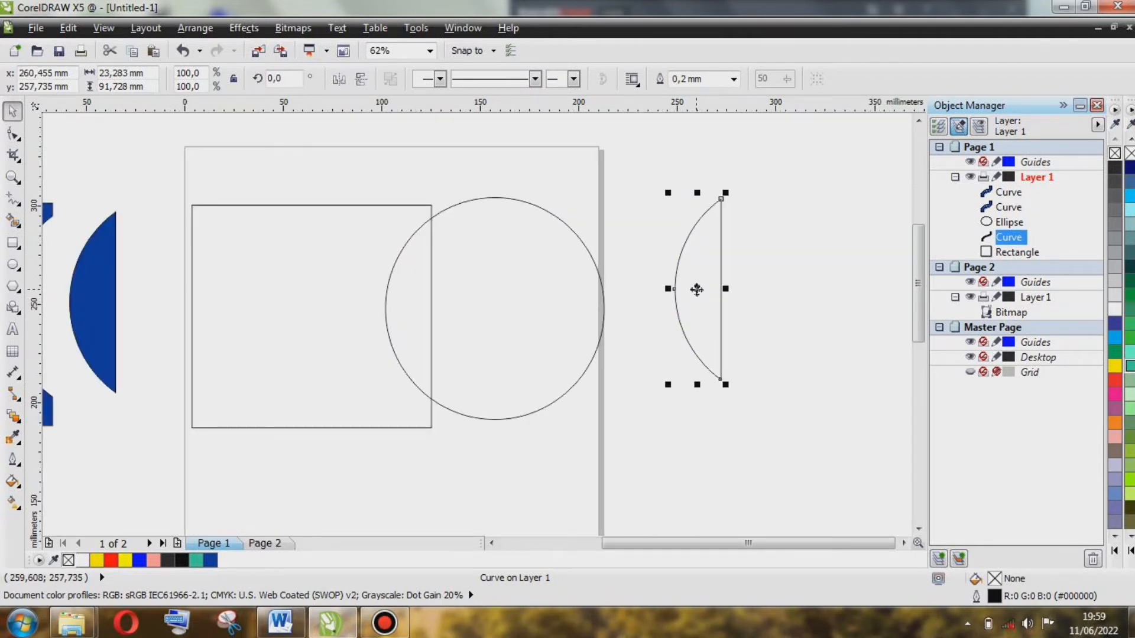
pyautogui.scroll(-2, 696, 289)
pyautogui.scroll(2, 717, 286)
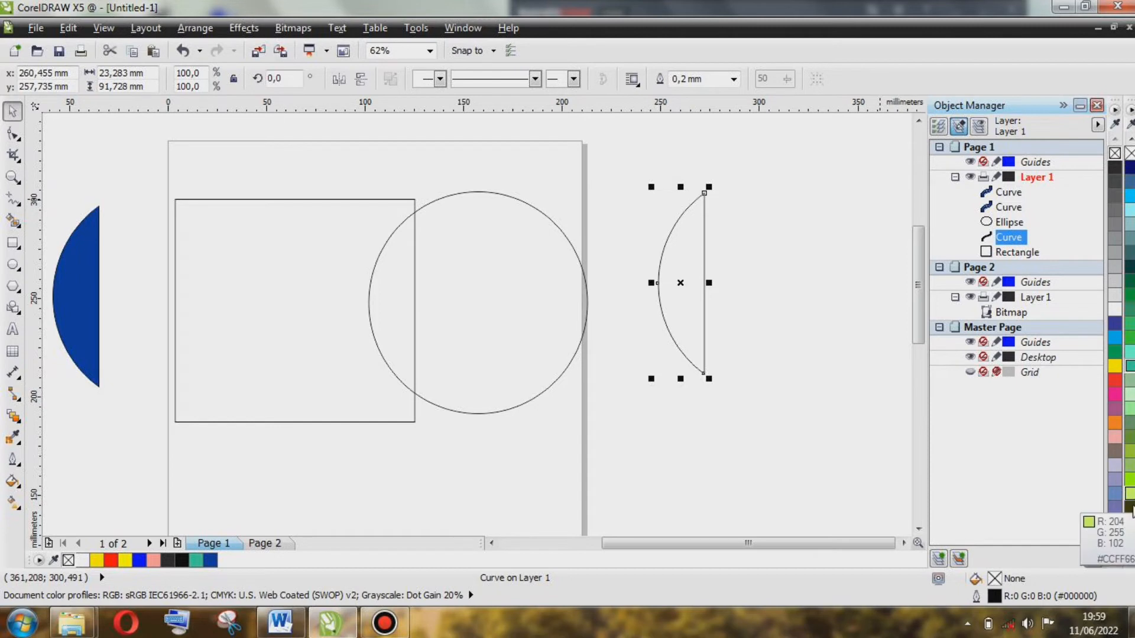
# Fill the intersection shape with bright green (#99FF00), remove its outline and deselect it
pyautogui.click(1129, 480)
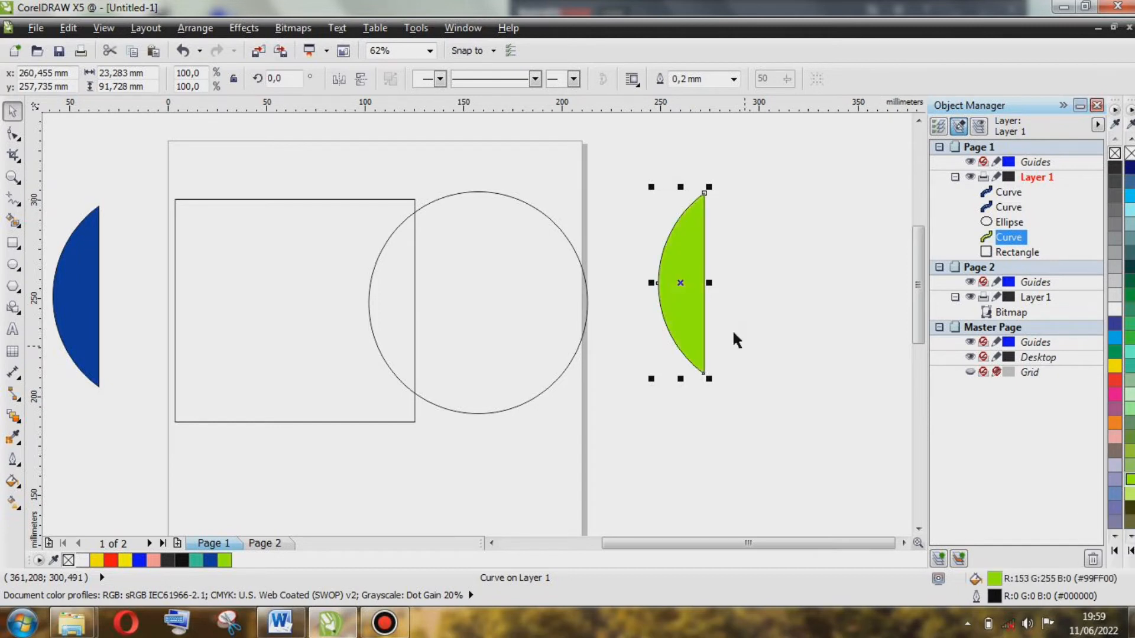
pyautogui.press('Escape')
pyautogui.click(677, 270)
pyautogui.rightClick(1114, 152)
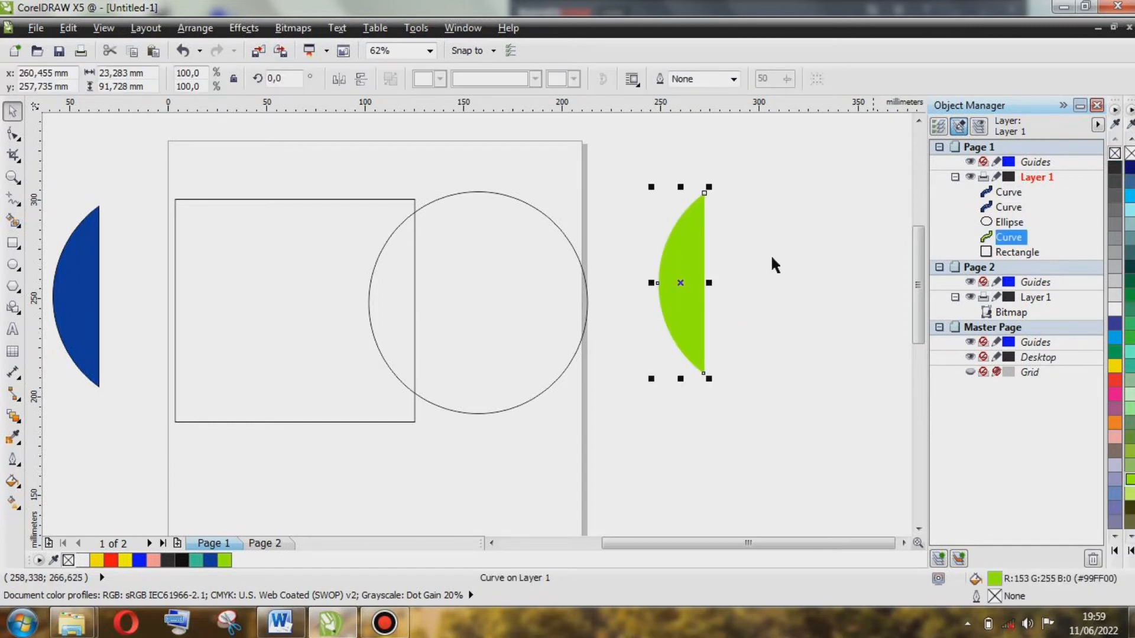
pyautogui.click(754, 262)
# Compare the green intersection shape with the blue smart-filled pieces and the original rectangle and ellipse
pyautogui.scroll(1, 425, 286)
pyautogui.scroll(-2, 426, 291)
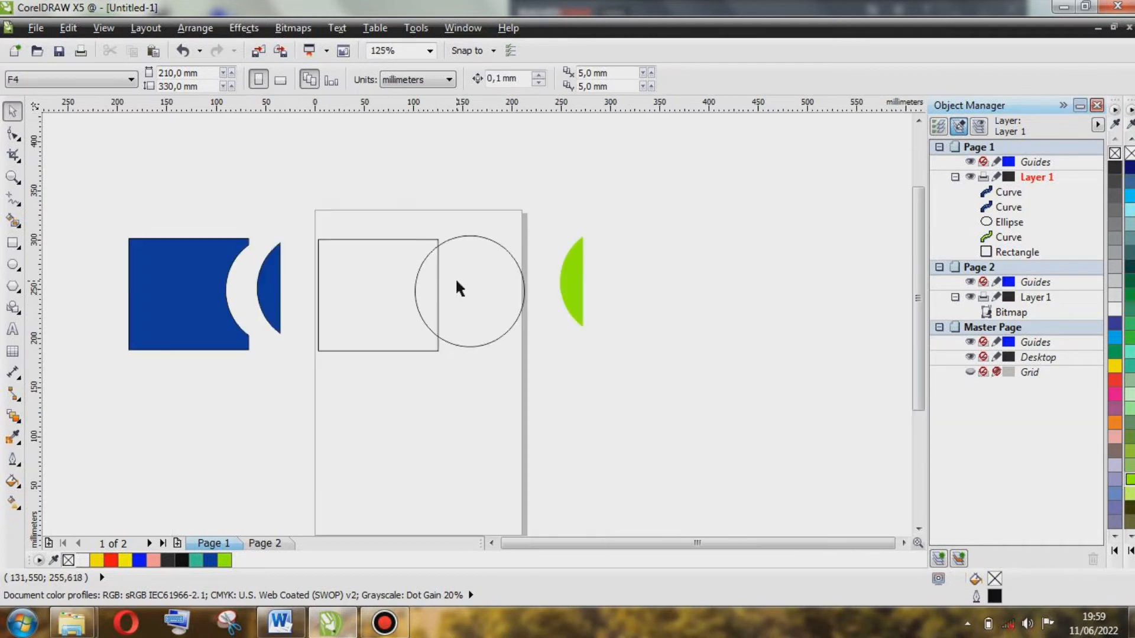
pyautogui.scroll(1, 445, 308)
pyautogui.scroll(-1, 445, 308)
pyautogui.scroll(1, 290, 336)
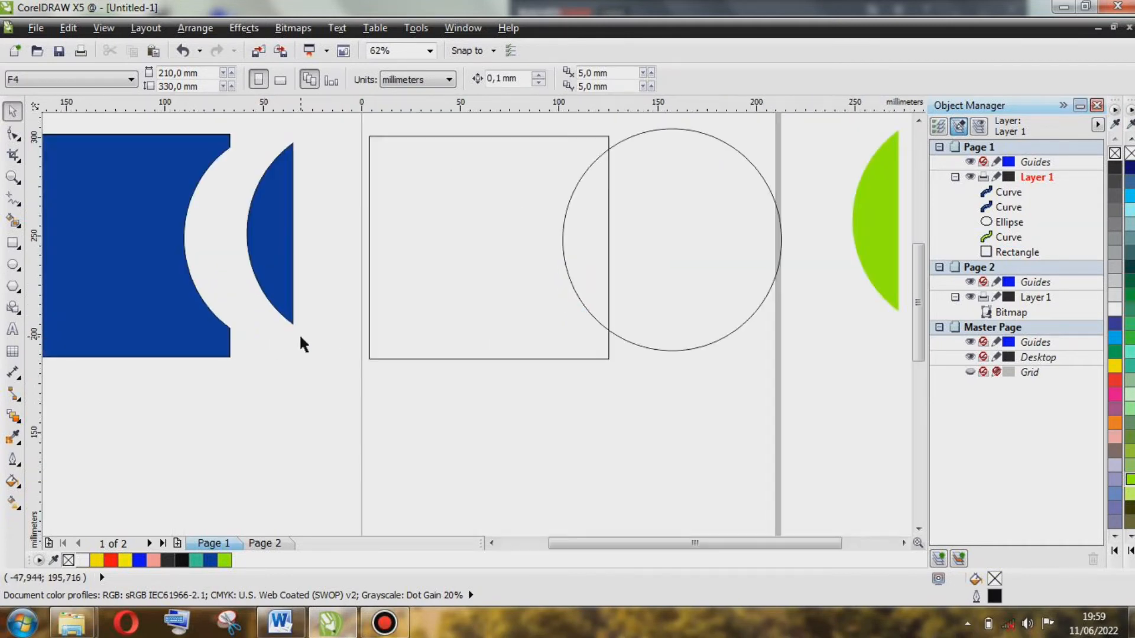
pyautogui.scroll(-1, 300, 334)
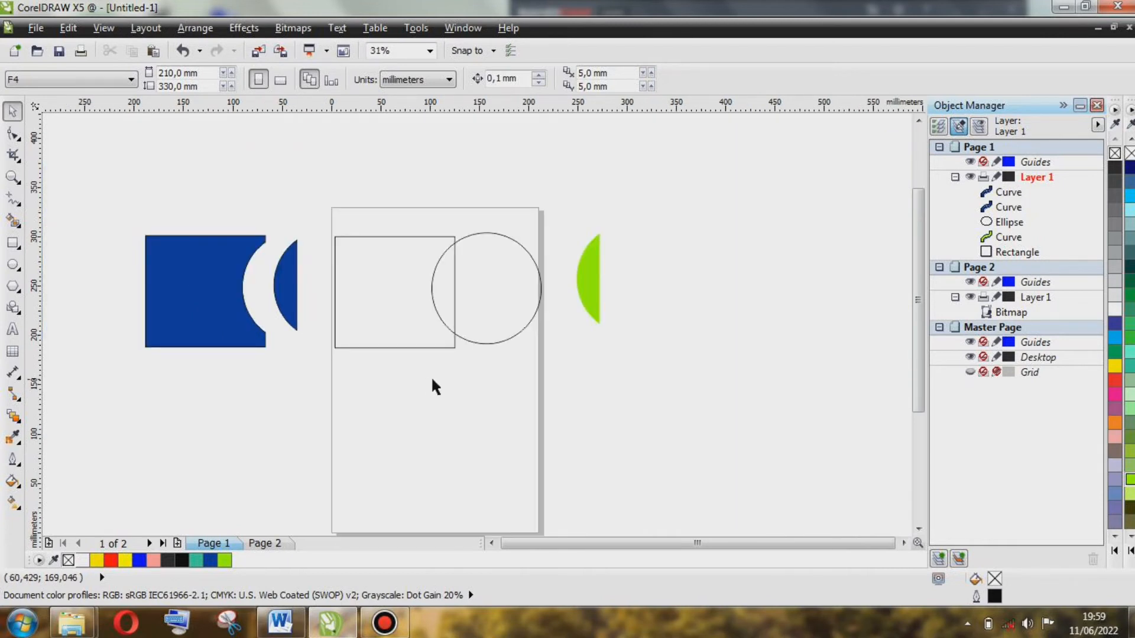
pyautogui.scroll(1, 364, 327)
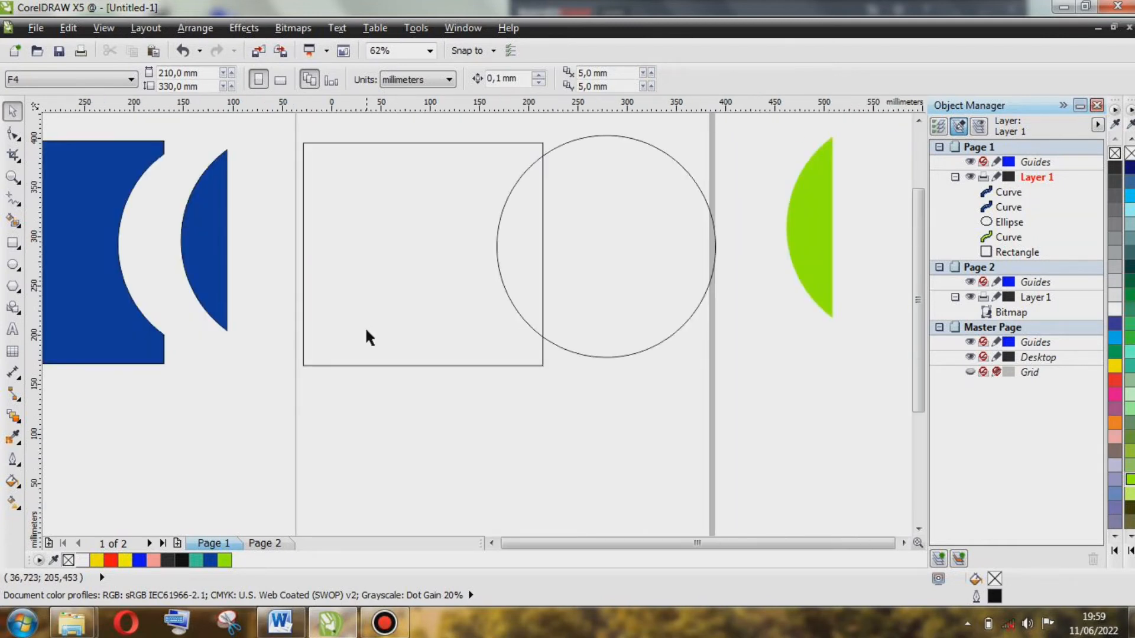
pyautogui.scroll(-1, 350, 383)
pyautogui.scroll(-1, 346, 385)
pyautogui.scroll(1, 346, 385)
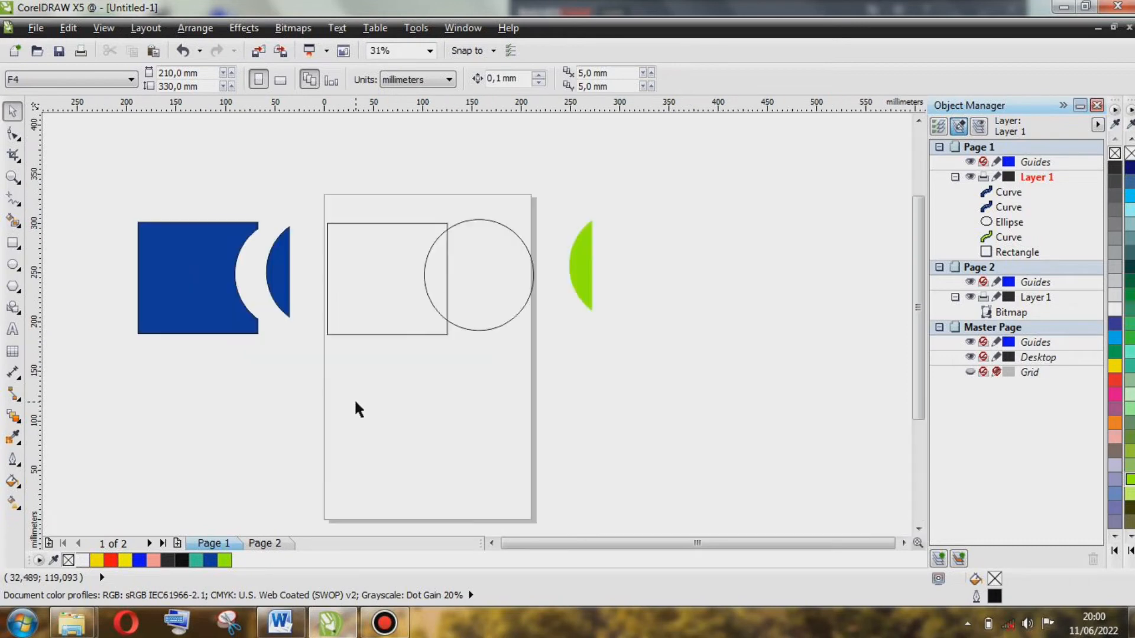
# Switch the document to Page 2, which holds the photo
pyautogui.click(282, 544)
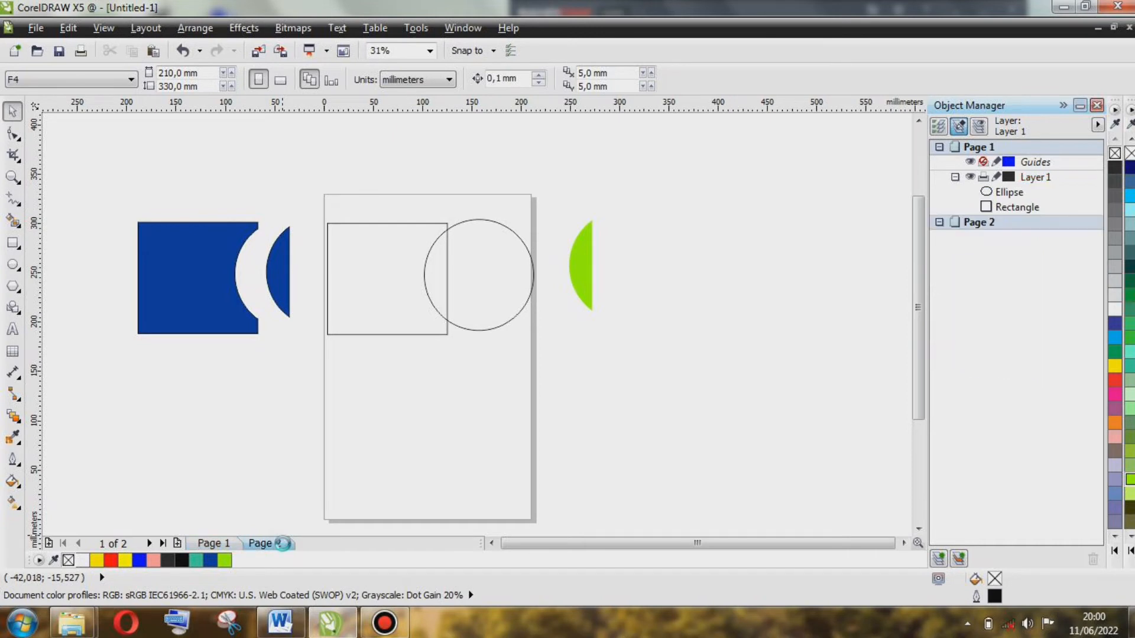
pyautogui.scroll(1, 466, 314)
pyautogui.scroll(-1, 433, 406)
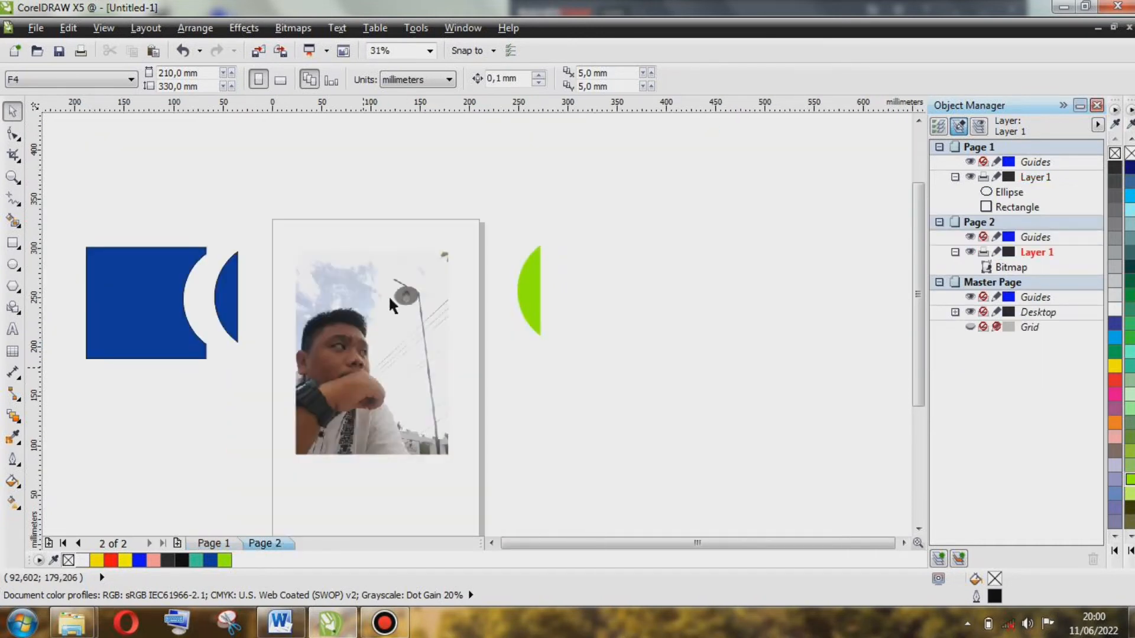
# Examine the street lamp in the photo up close and within the whole picture
pyautogui.scroll(2, 398, 297)
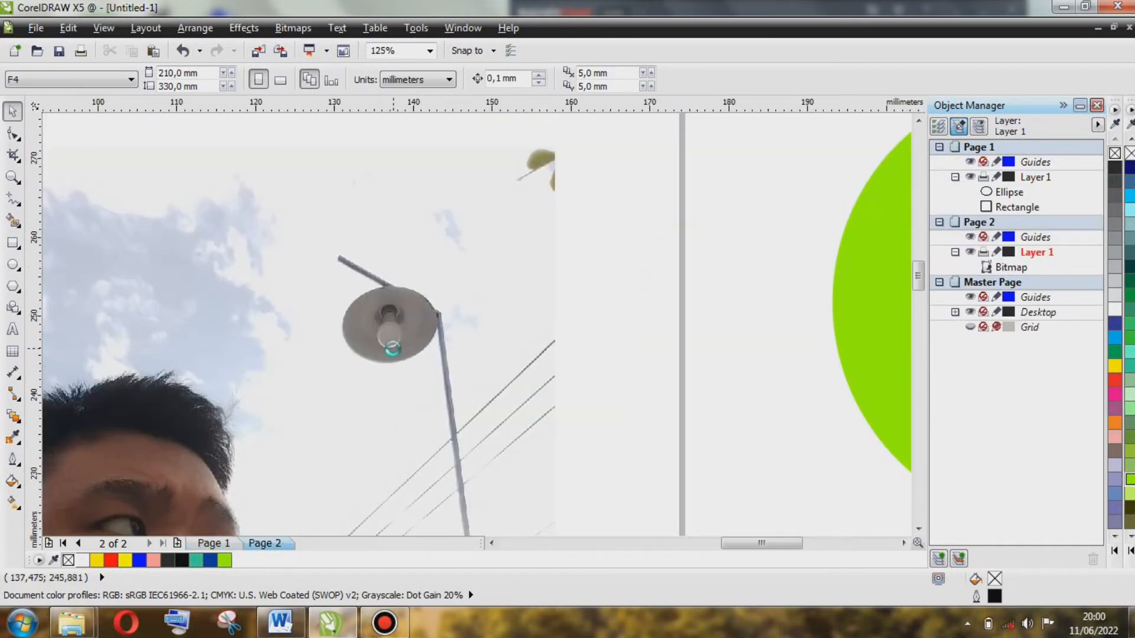
pyautogui.scroll(1, 386, 351)
pyautogui.scroll(-2, 390, 322)
pyautogui.scroll(2, 390, 323)
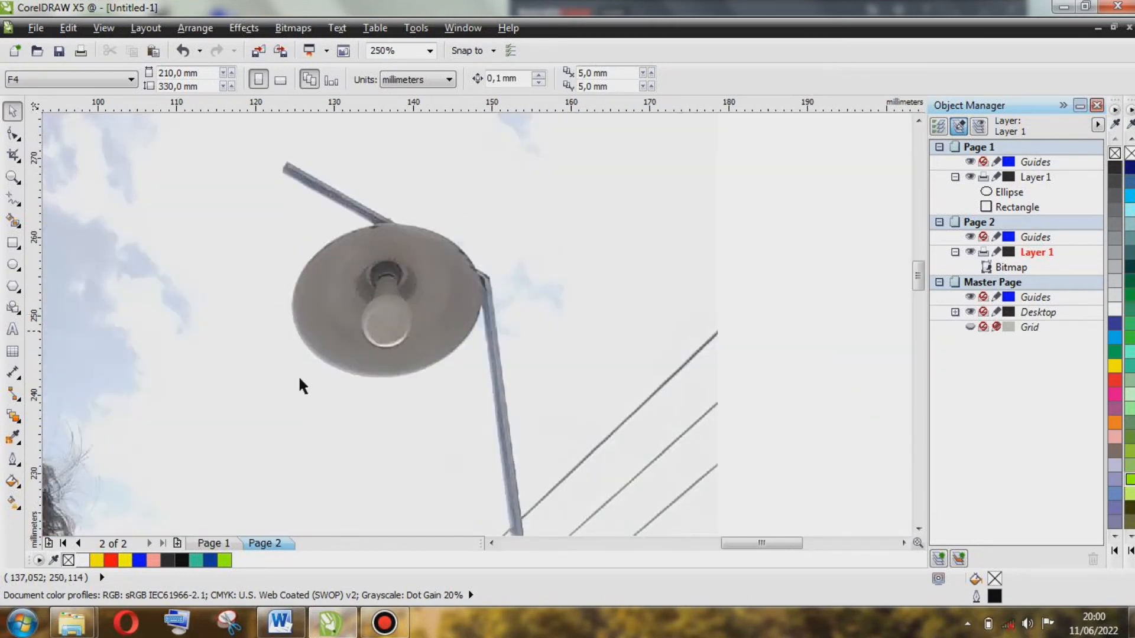
pyautogui.scroll(-2, 301, 386)
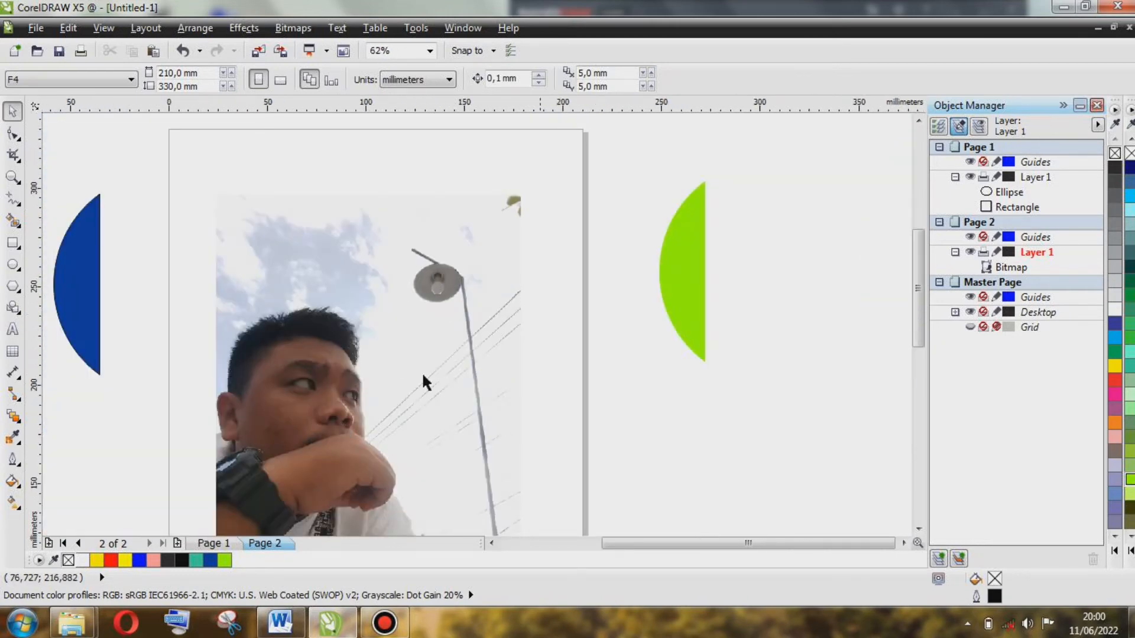
pyautogui.scroll(1, 451, 268)
pyautogui.scroll(1, 406, 290)
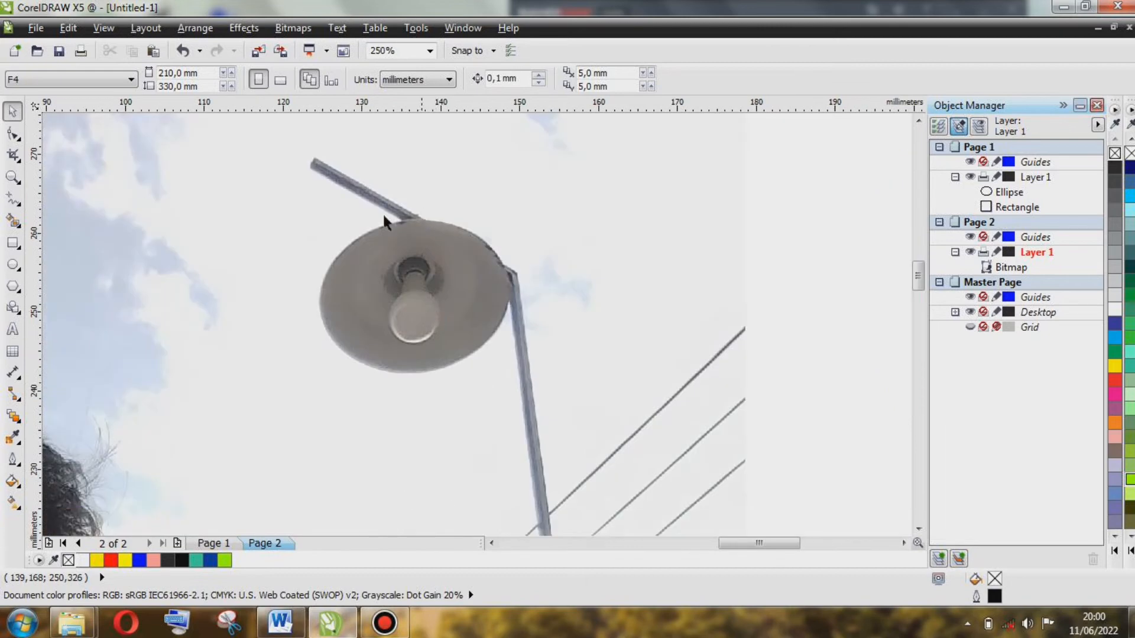
pyautogui.scroll(-2, 398, 237)
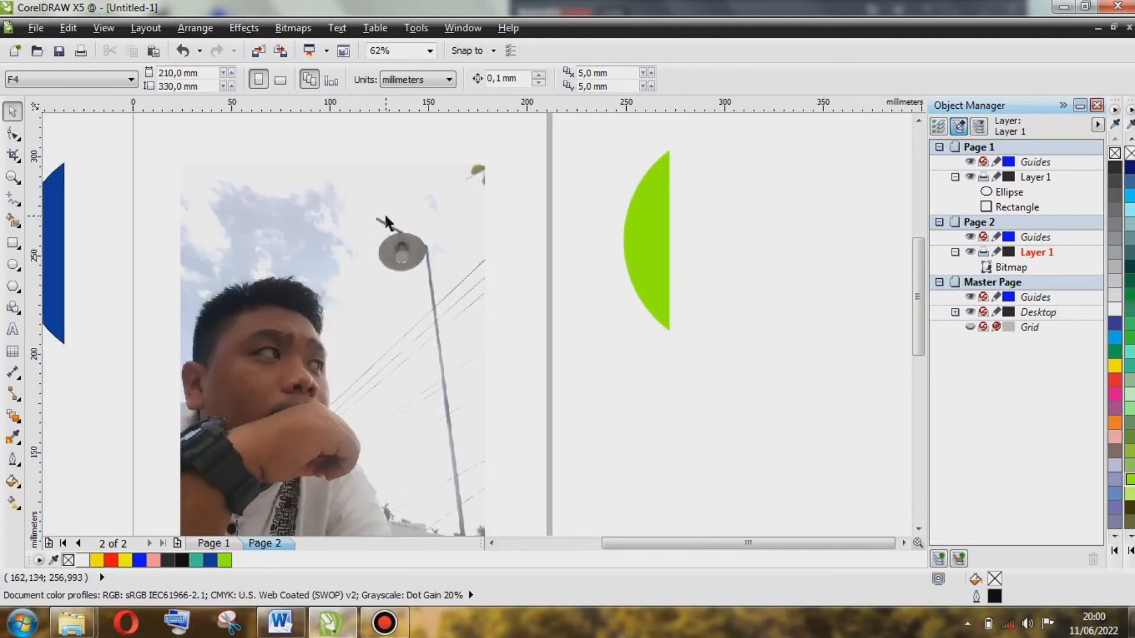
pyautogui.scroll(1, 386, 222)
pyautogui.scroll(-1, 385, 222)
pyautogui.scroll(1, 386, 219)
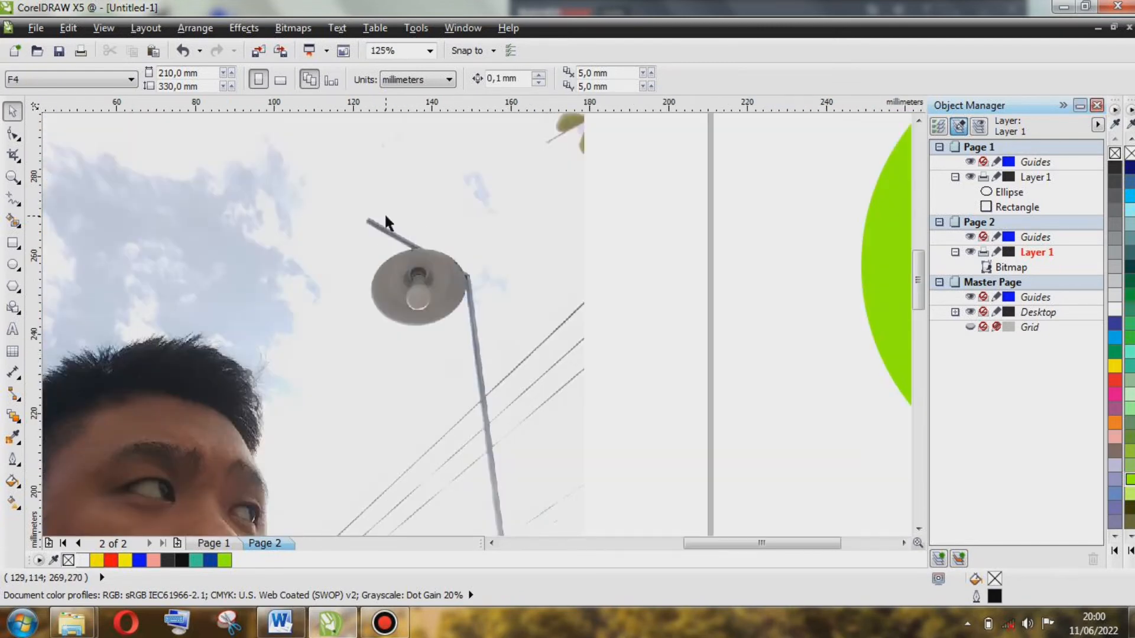
pyautogui.scroll(-1, 432, 267)
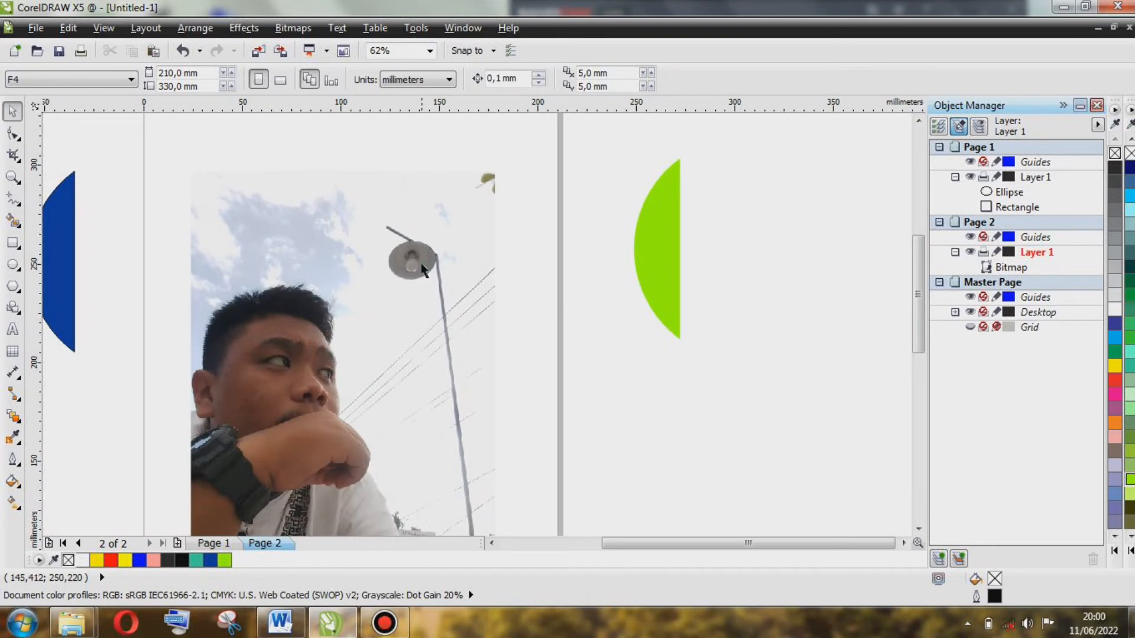
pyautogui.scroll(1, 421, 264)
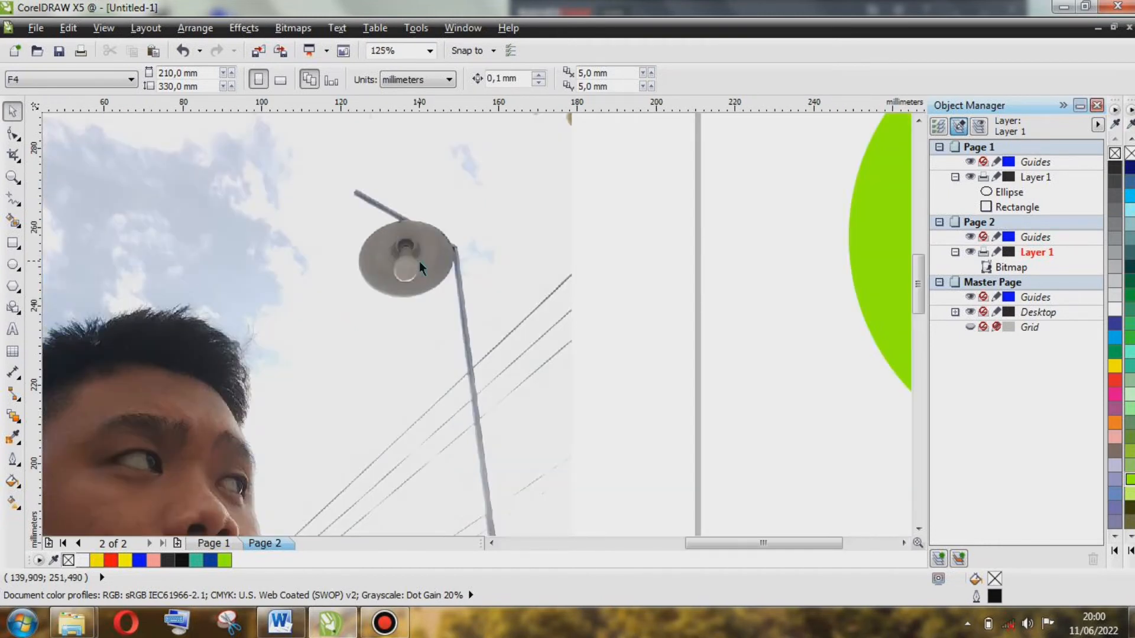
pyautogui.scroll(-1, 420, 262)
pyautogui.click(298, 357)
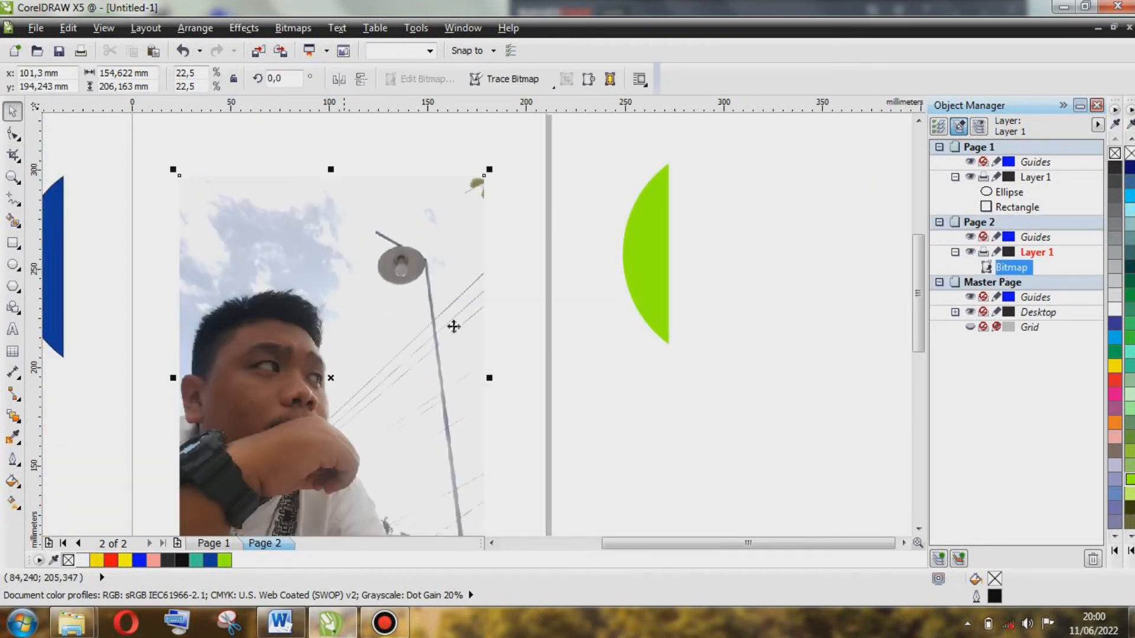
pyautogui.click(509, 293)
# Draw an ellipse about 24.3 mm wide and 18.5 mm high, and move it onto the photo's lampshade
pyautogui.scroll(1, 415, 253)
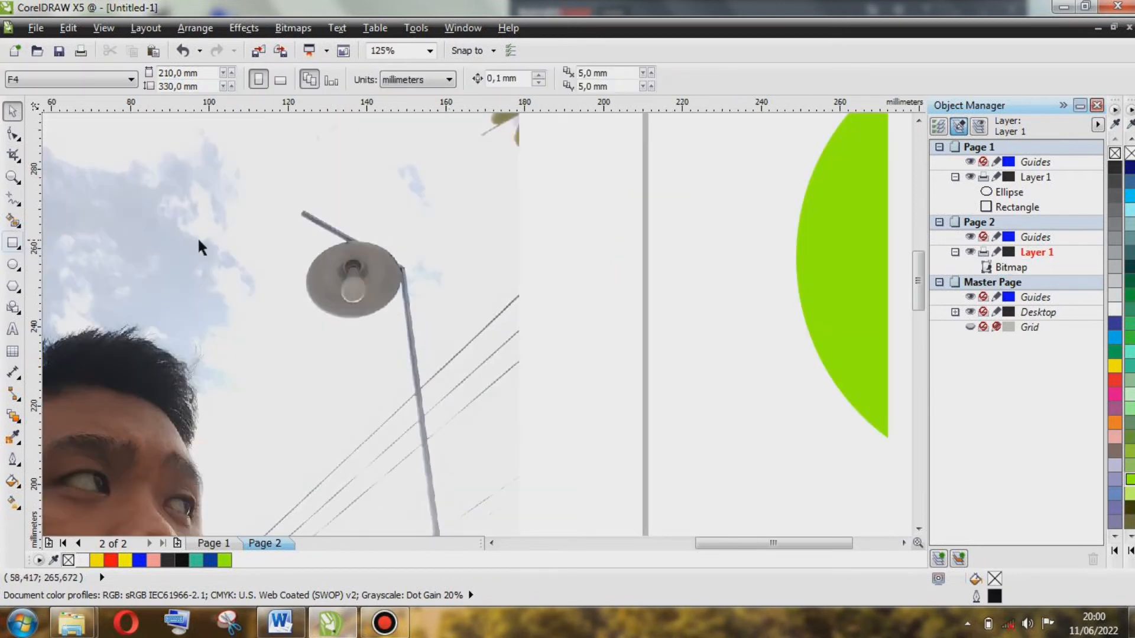
pyautogui.scroll(1, 235, 243)
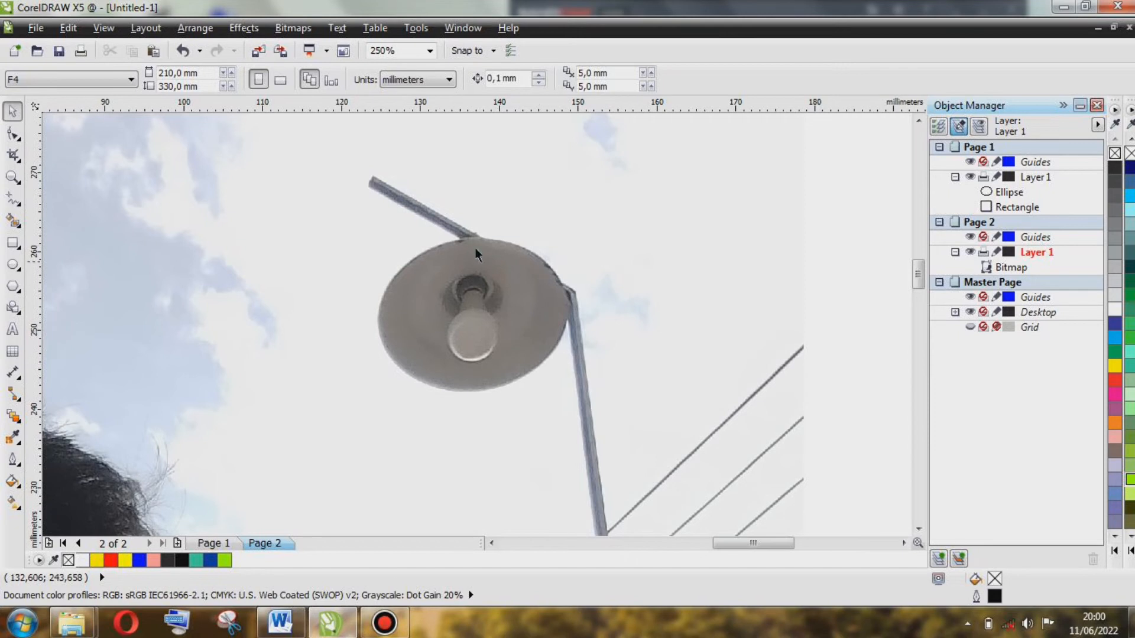
pyautogui.press('F7')
pyautogui.scroll(1, 362, 260)
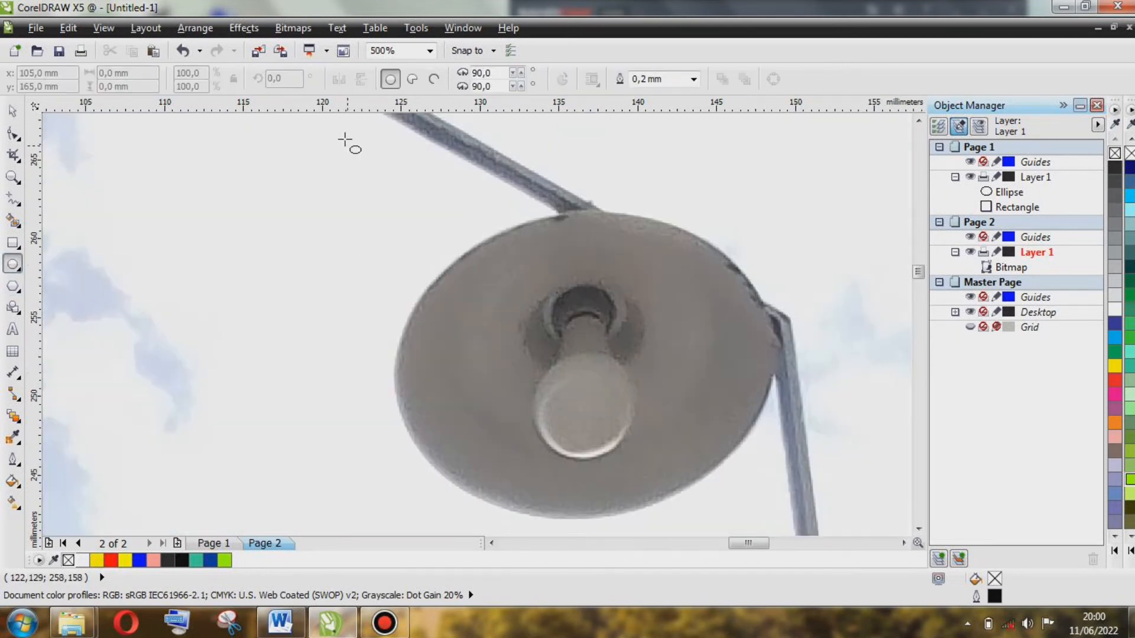
pyautogui.moveTo(349, 141); pyautogui.dragTo(733, 435)
pyautogui.press('space')
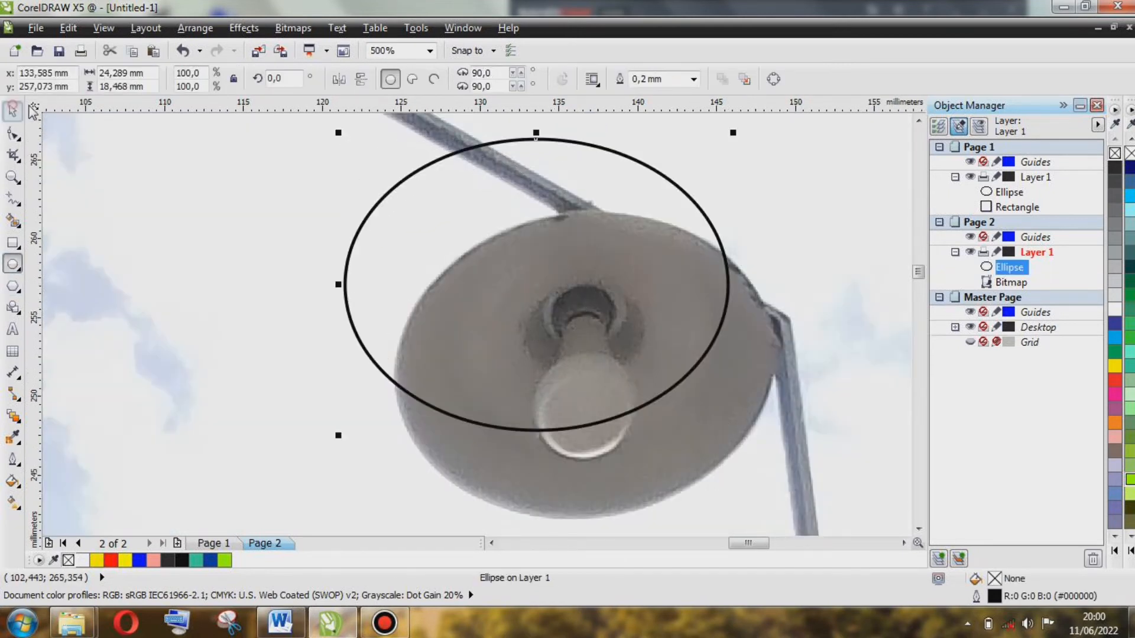
pyautogui.moveTo(537, 284); pyautogui.dragTo(588, 367)
pyautogui.scroll(-2, 674, 223)
pyautogui.scroll(2, 710, 336)
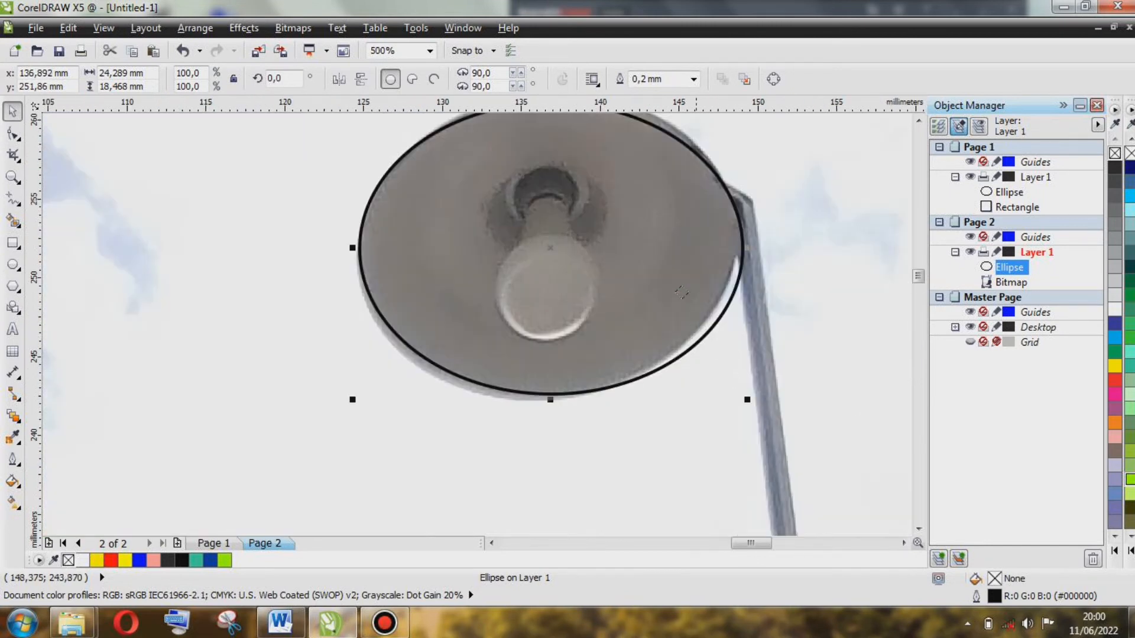
# Rotate the ellipse about 6.3° to follow the tilt of the lampshade
pyautogui.click(741, 254)
pyautogui.moveTo(741, 254); pyautogui.dragTo(749, 230)
pyautogui.moveTo(353, 240); pyautogui.dragTo(356, 267)
pyautogui.scroll(-3, 591, 262)
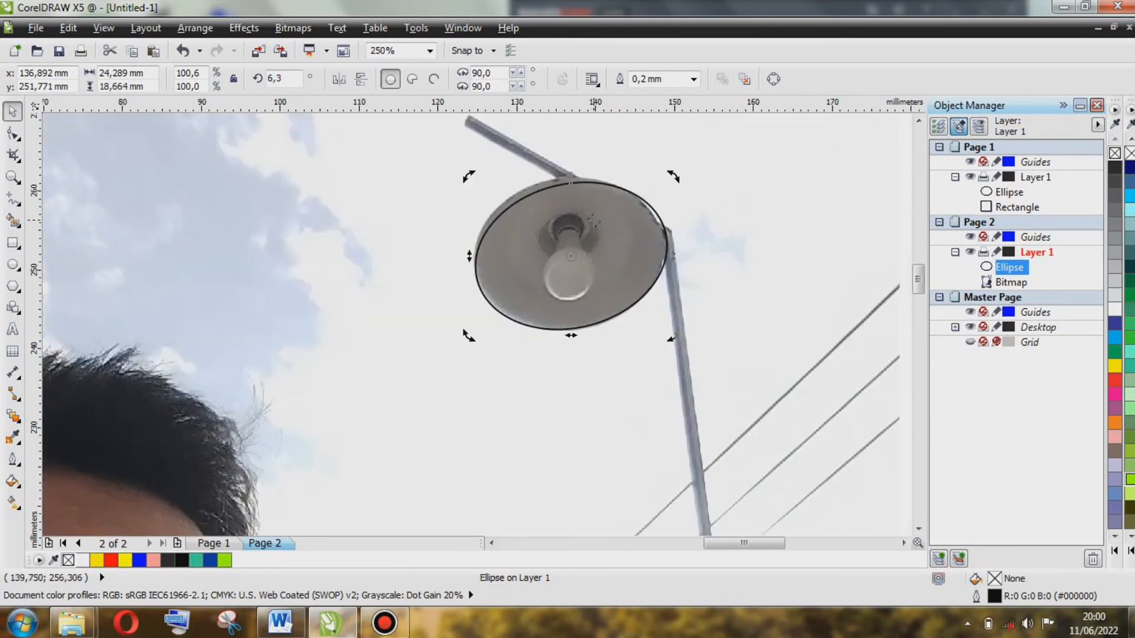
# Resize the tilted ellipse to about 23.7 by 18.2 mm and align it with the lampshade's rim
pyautogui.click(656, 195)
pyautogui.scroll(2, 663, 187)
pyautogui.moveTo(703, 157); pyautogui.dragTo(689, 157)
pyautogui.scroll(-2, 621, 242)
pyautogui.scroll(2, 619, 232)
pyautogui.scroll(-6, 620, 232)
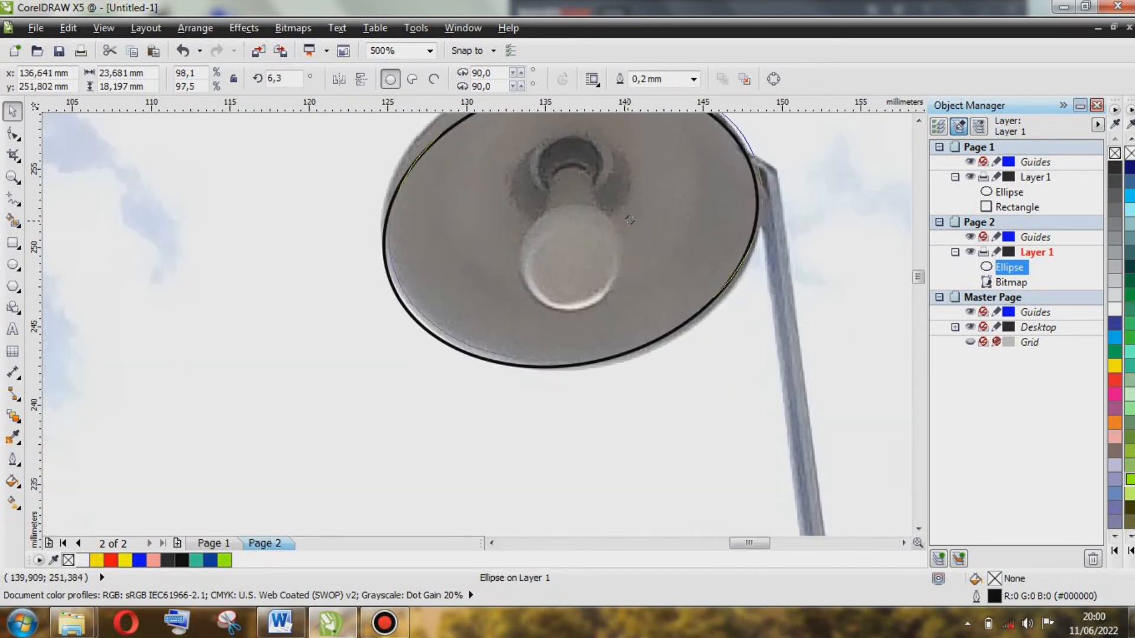
# Select the ellipse together with the photo and intersect them to create a separate bitmap of the lampshade
pyautogui.scroll(1, 637, 213)
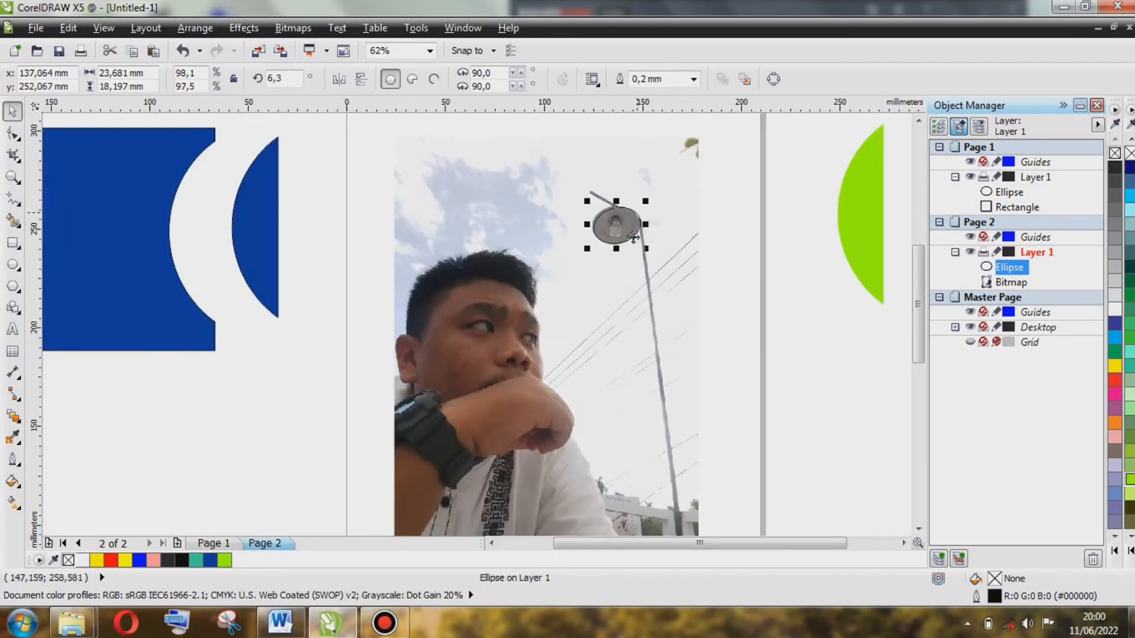
pyautogui.scroll(-1, 615, 228)
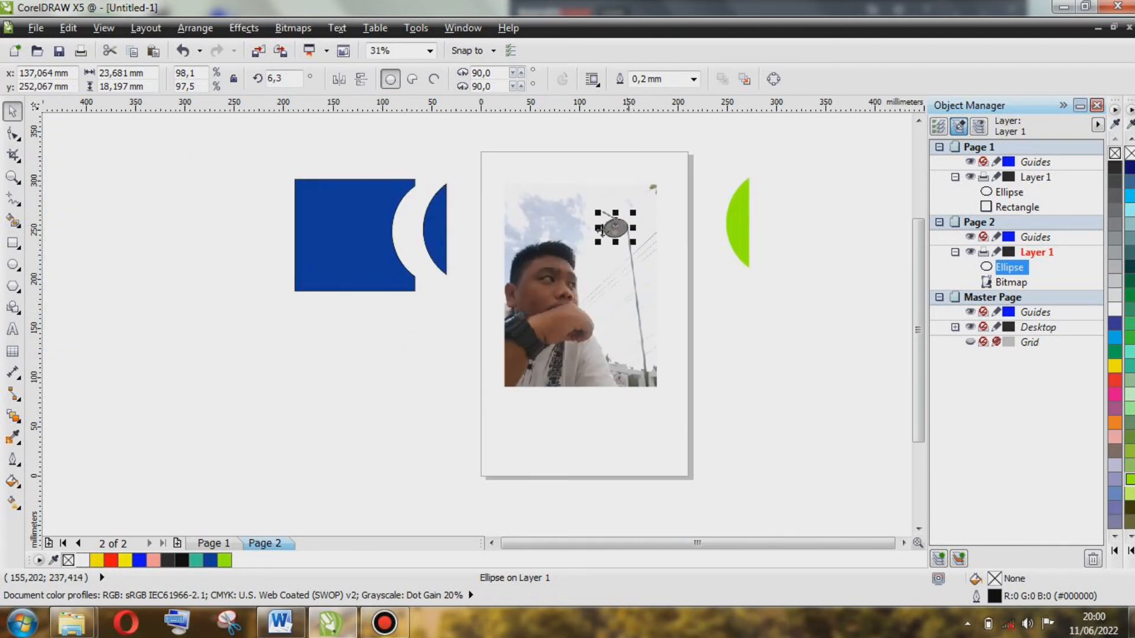
pyautogui.moveTo(486, 161); pyautogui.dragTo(703, 431)
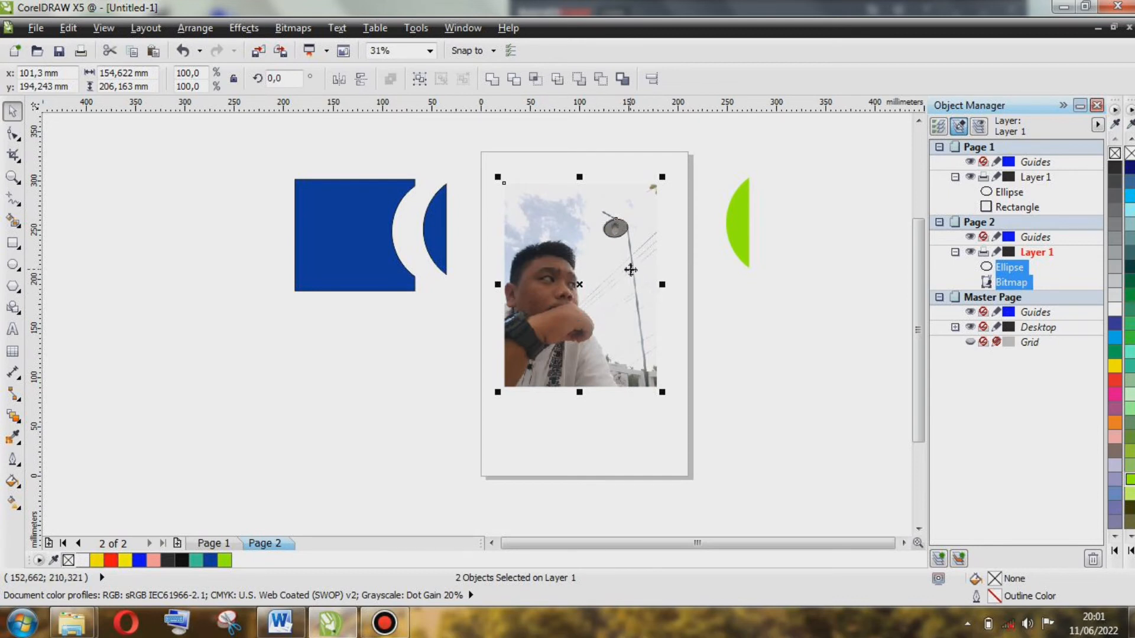
pyautogui.click(535, 79)
pyautogui.scroll(1, 620, 216)
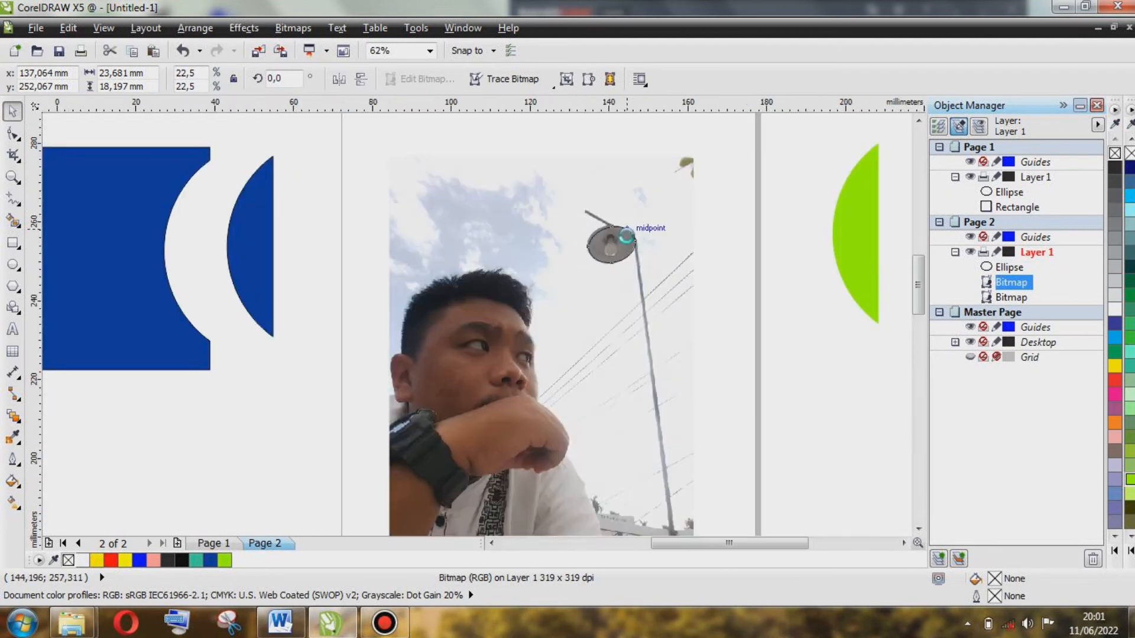
# Move the extracted lampshade bitmap off the photo into the empty area to the right of the page
pyautogui.scroll(1, 623, 239)
pyautogui.scroll(1, 592, 253)
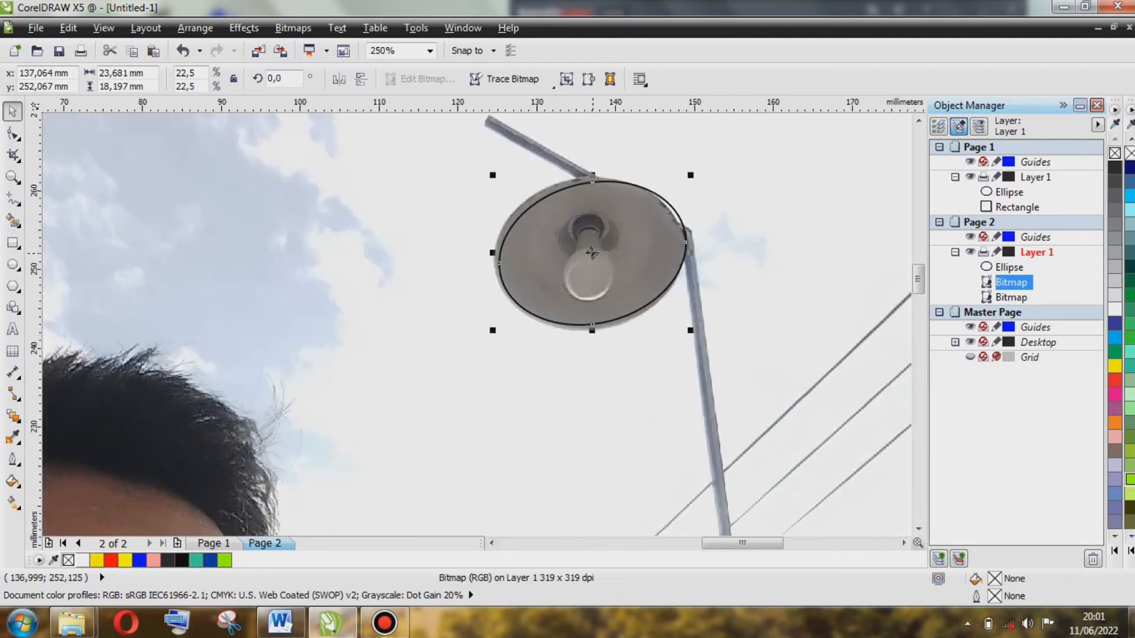
pyautogui.scroll(-1, 592, 253)
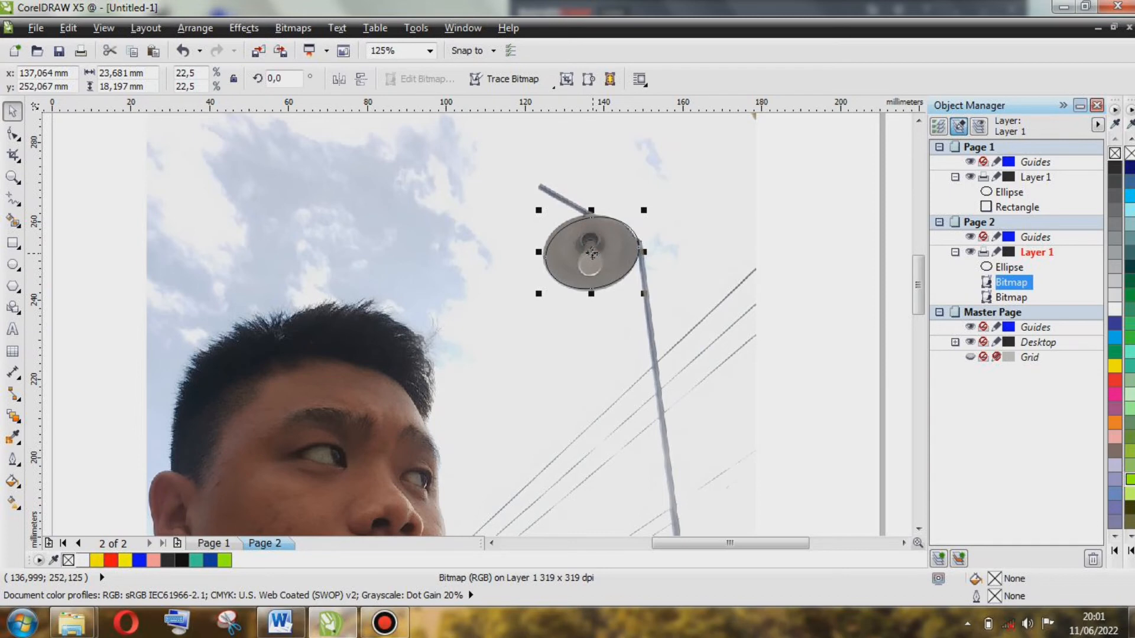
pyautogui.moveTo(592, 253); pyautogui.dragTo(749, 341)
pyautogui.scroll(-1, 739, 234)
pyautogui.scroll(1, 783, 349)
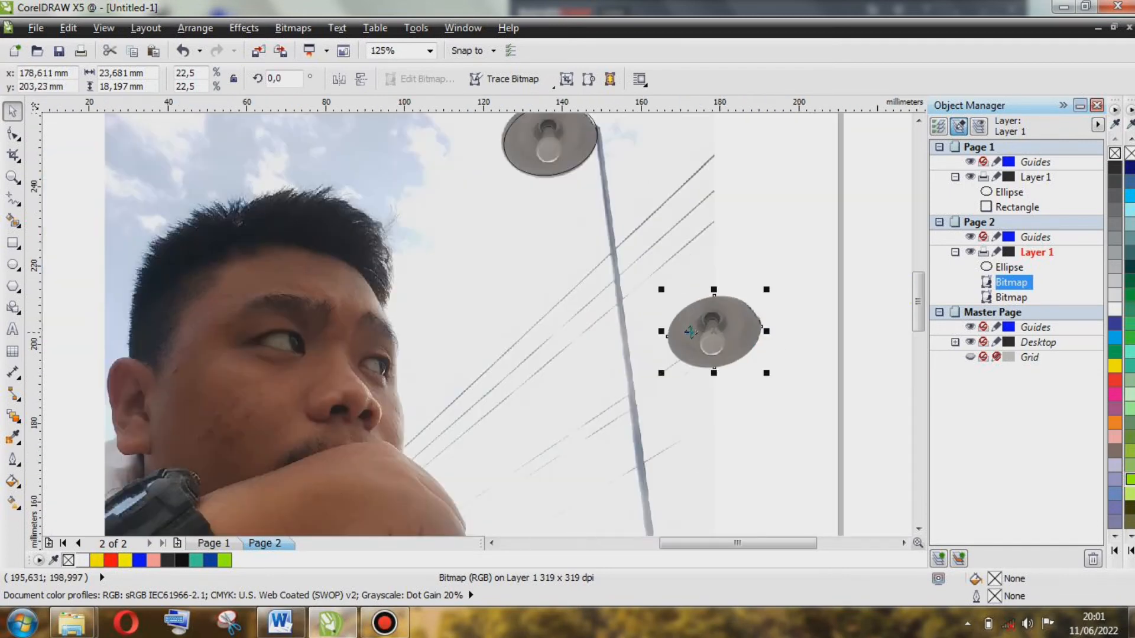
pyautogui.scroll(-1, 689, 331)
pyautogui.scroll(1, 733, 335)
pyautogui.scroll(-1, 682, 334)
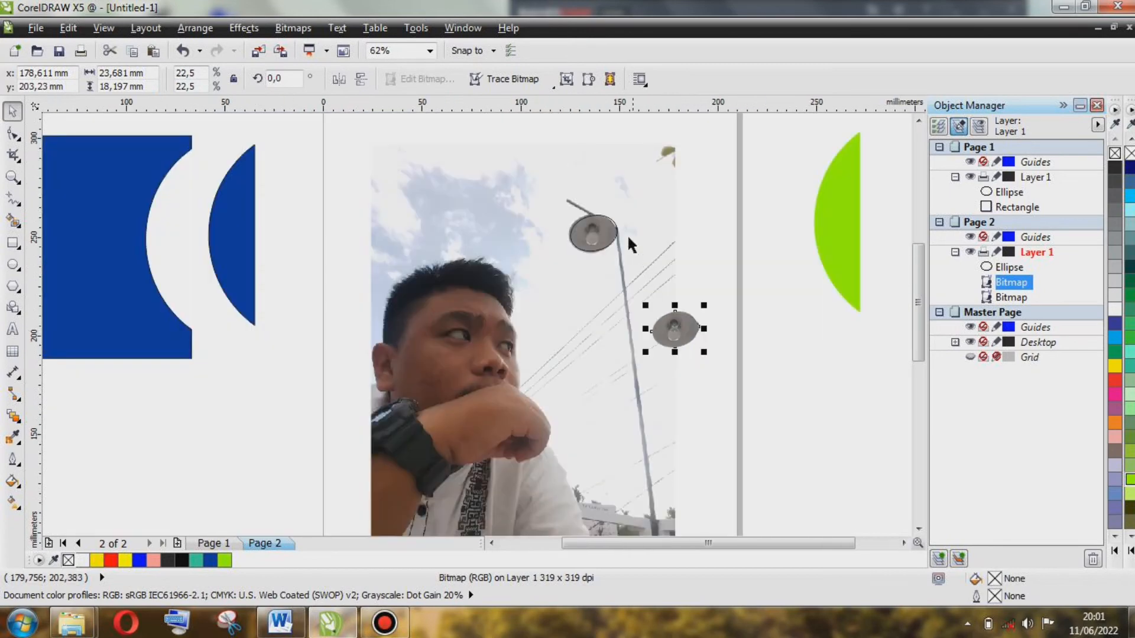
pyautogui.scroll(1, 704, 362)
pyautogui.moveTo(646, 287); pyautogui.dragTo(861, 289)
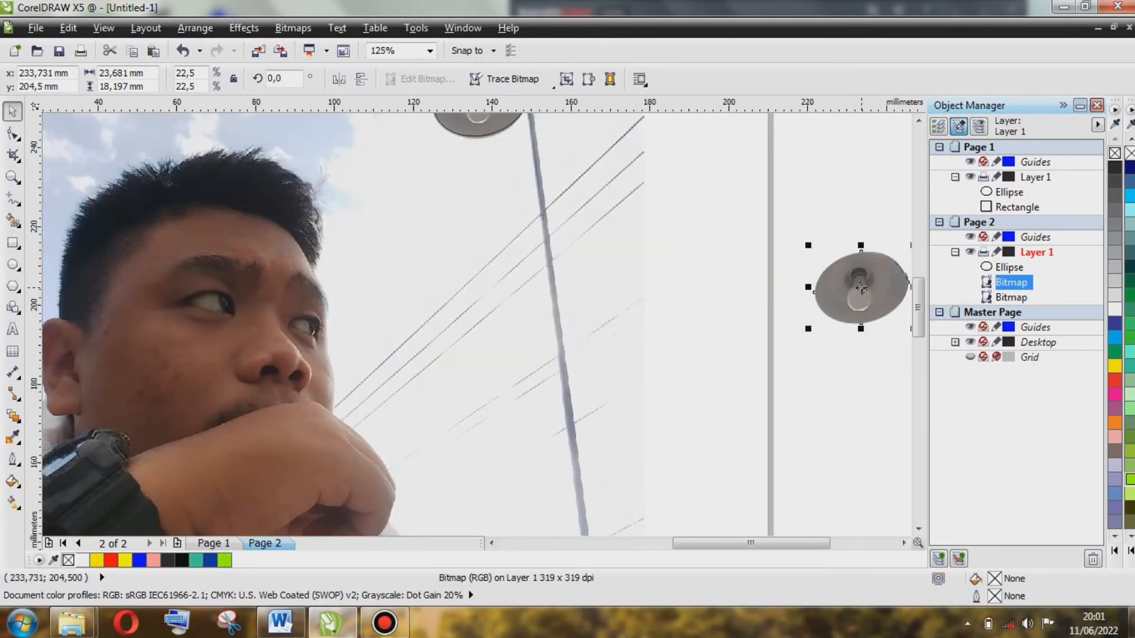
pyautogui.scroll(-1, 807, 293)
pyautogui.scroll(1, 825, 283)
pyautogui.scroll(-1, 832, 289)
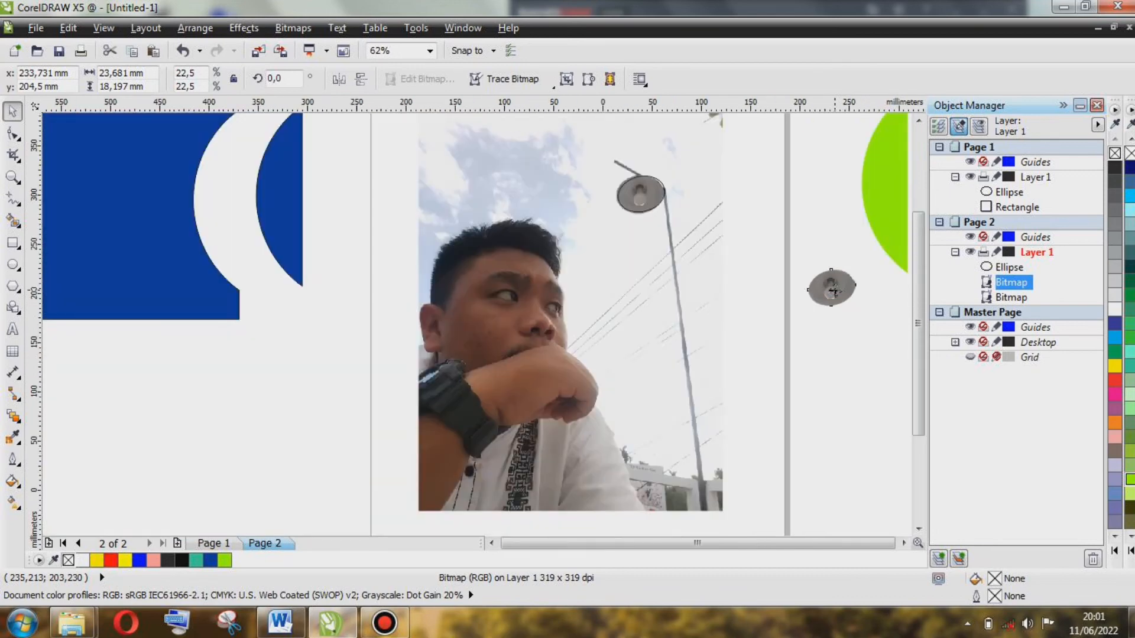
pyautogui.scroll(-1, 828, 286)
pyautogui.scroll(1, 765, 264)
pyautogui.scroll(-1, 764, 260)
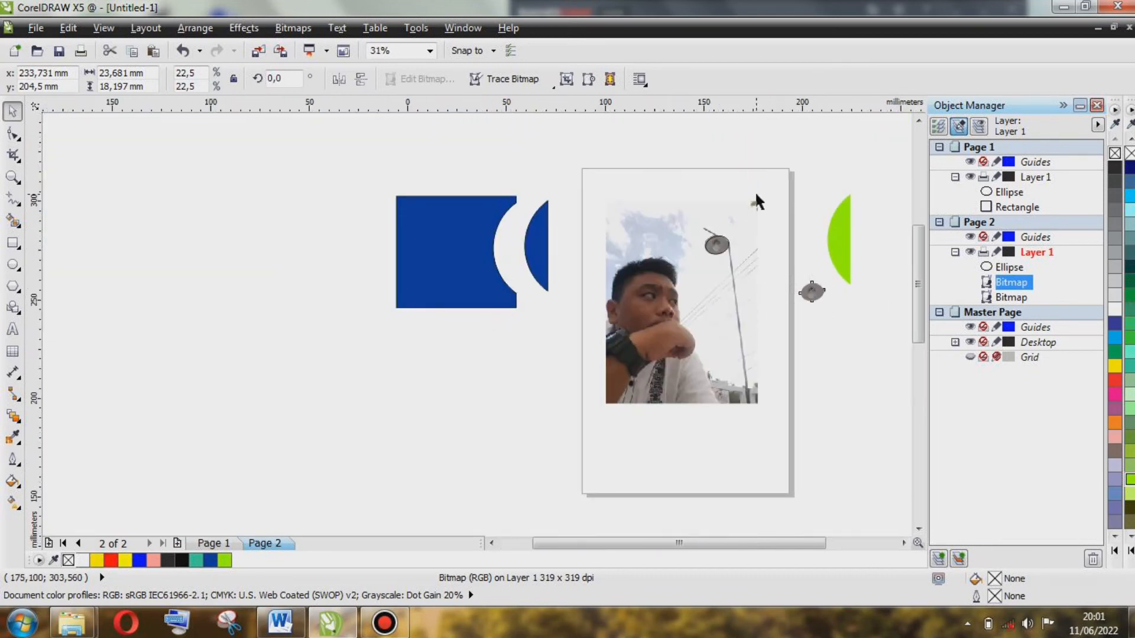
pyautogui.scroll(1, 756, 201)
pyautogui.scroll(-1, 712, 327)
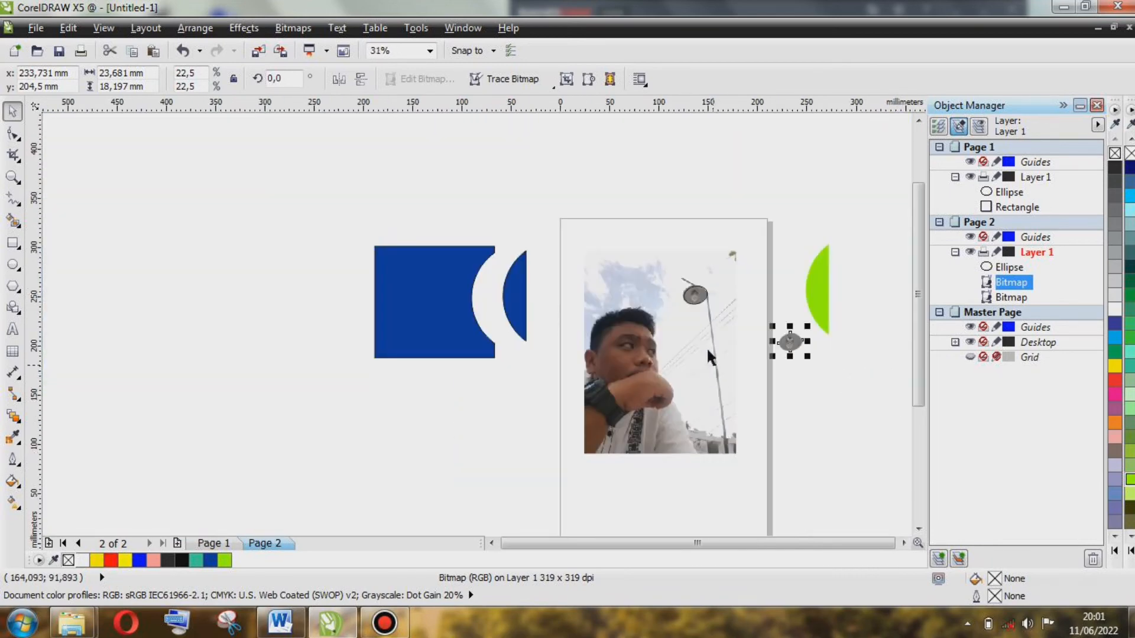
# Draw a closed freehand outline about 66.3 mm wide and 183.2 mm high around the photo's whole street lamp and pole
pyautogui.scroll(1, 725, 293)
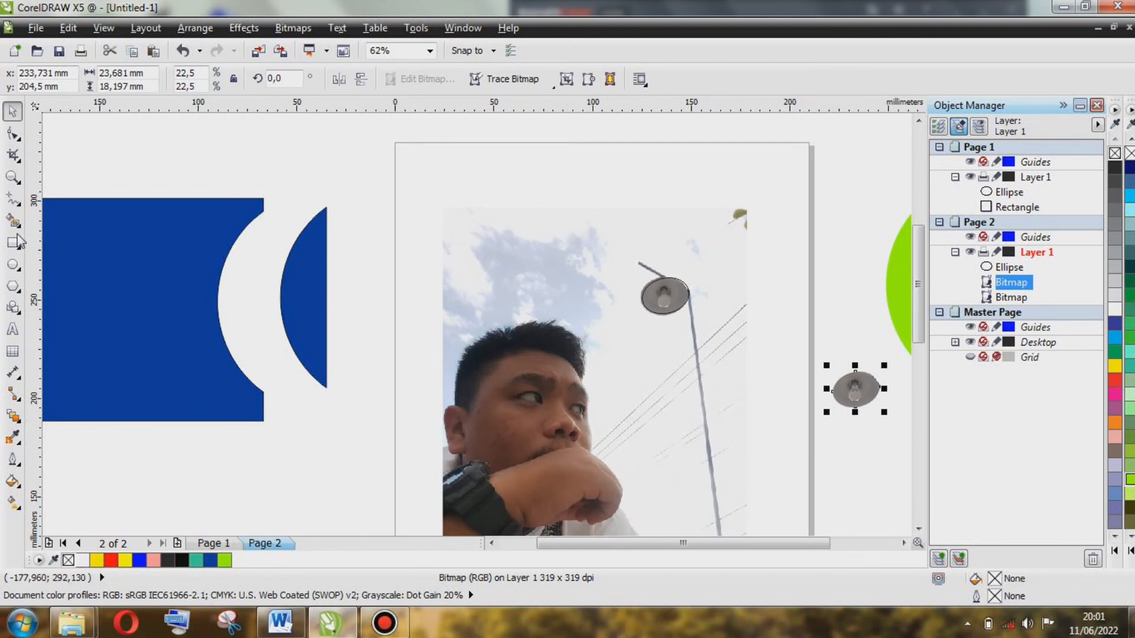
pyautogui.click(20, 204)
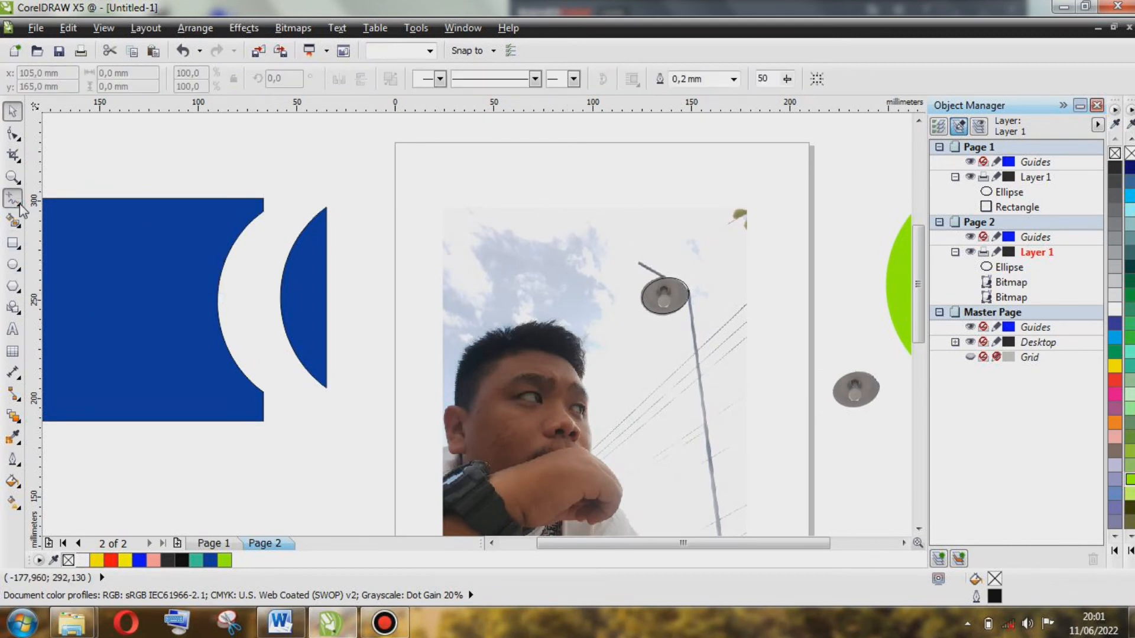
pyautogui.scroll(-1, 485, 185)
pyautogui.scroll(1, 572, 246)
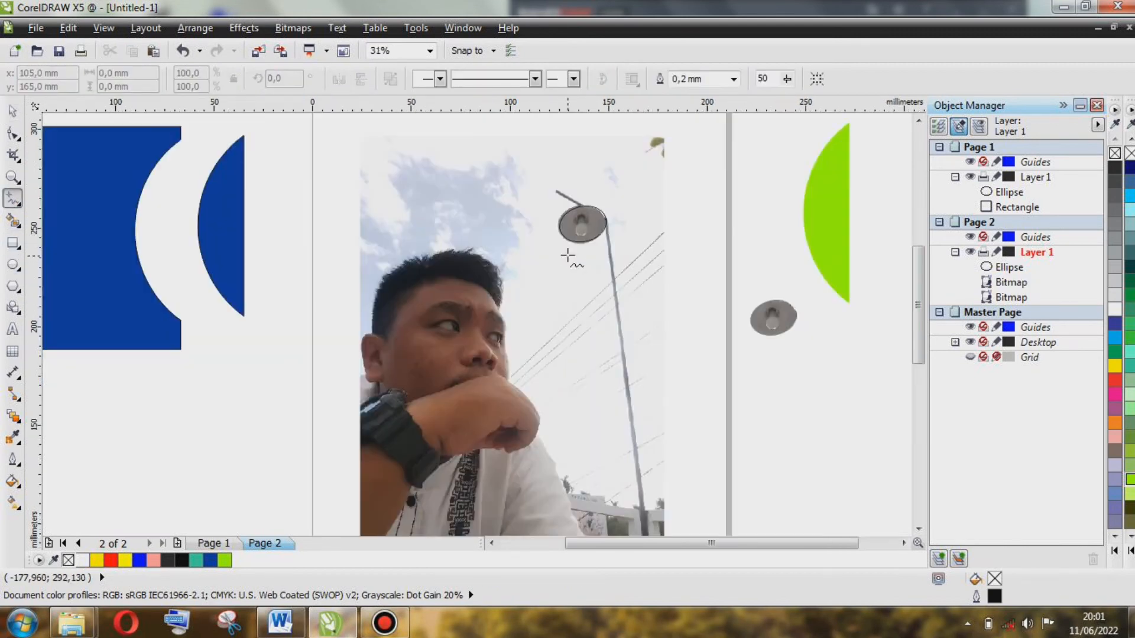
pyautogui.click(534, 198)
pyautogui.moveTo(548, 168)
pyautogui.mouseDown()
pyautogui.moveTo(633, 242)
pyautogui.moveTo(664, 492)
pyautogui.moveTo(655, 519)
pyautogui.moveTo(616, 492)
pyautogui.moveTo(574, 293)
pyautogui.moveTo(534, 199)
pyautogui.mouseUp()
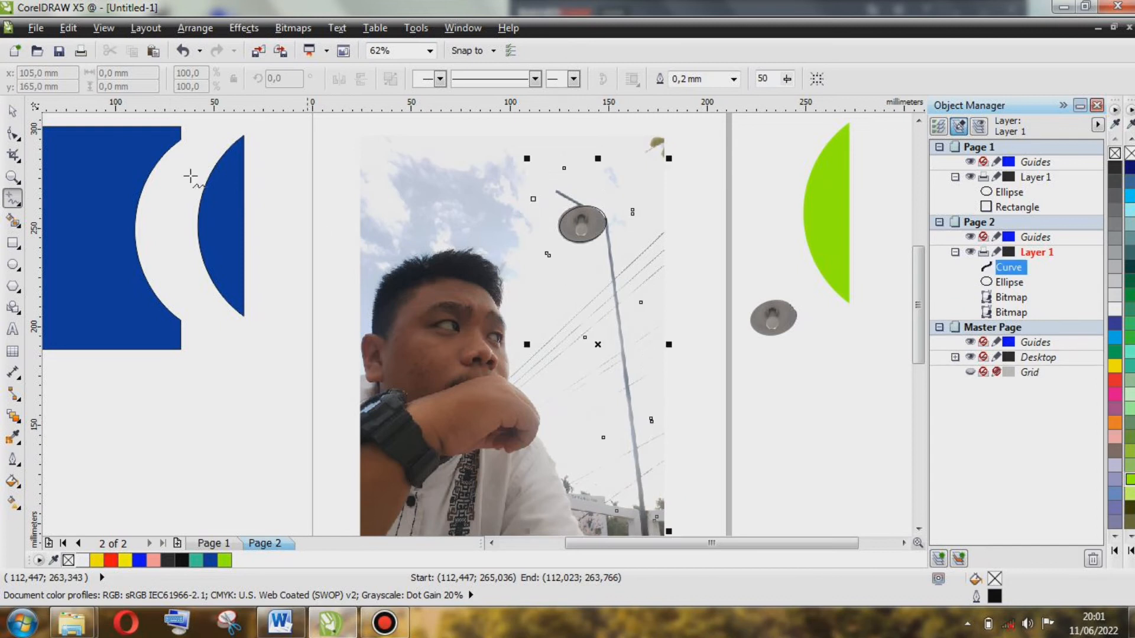
pyautogui.click(11, 112)
# Move the tilted ellipse off the photo's lampshade to the empty area between the page and the green shape
pyautogui.click(689, 186)
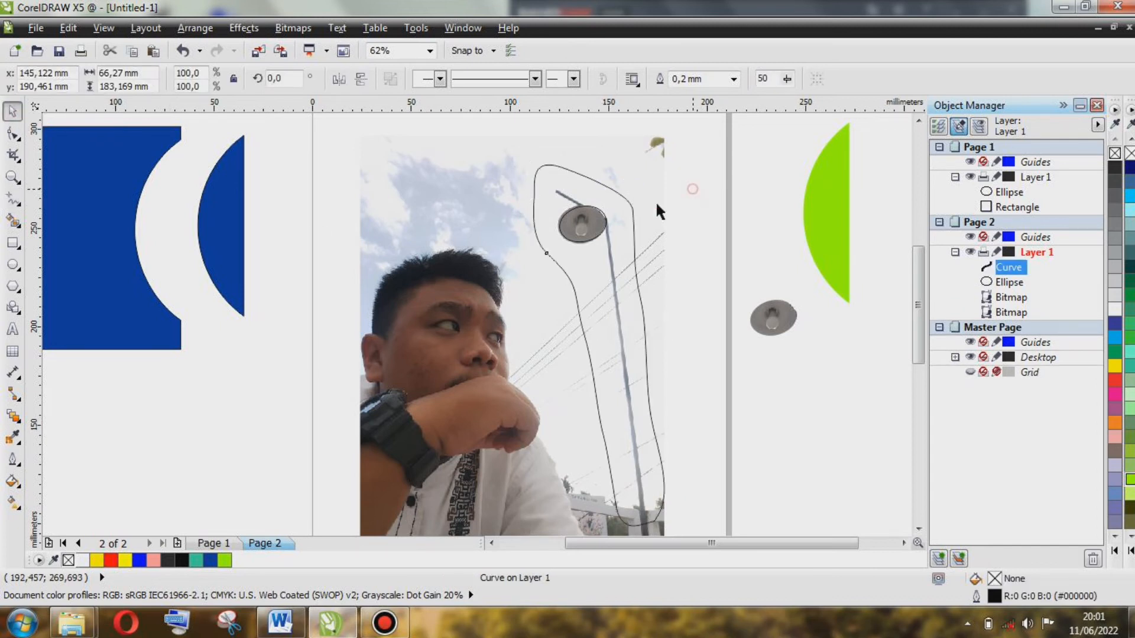
pyautogui.click(582, 223)
pyautogui.moveTo(712, 221); pyautogui.dragTo(762, 221)
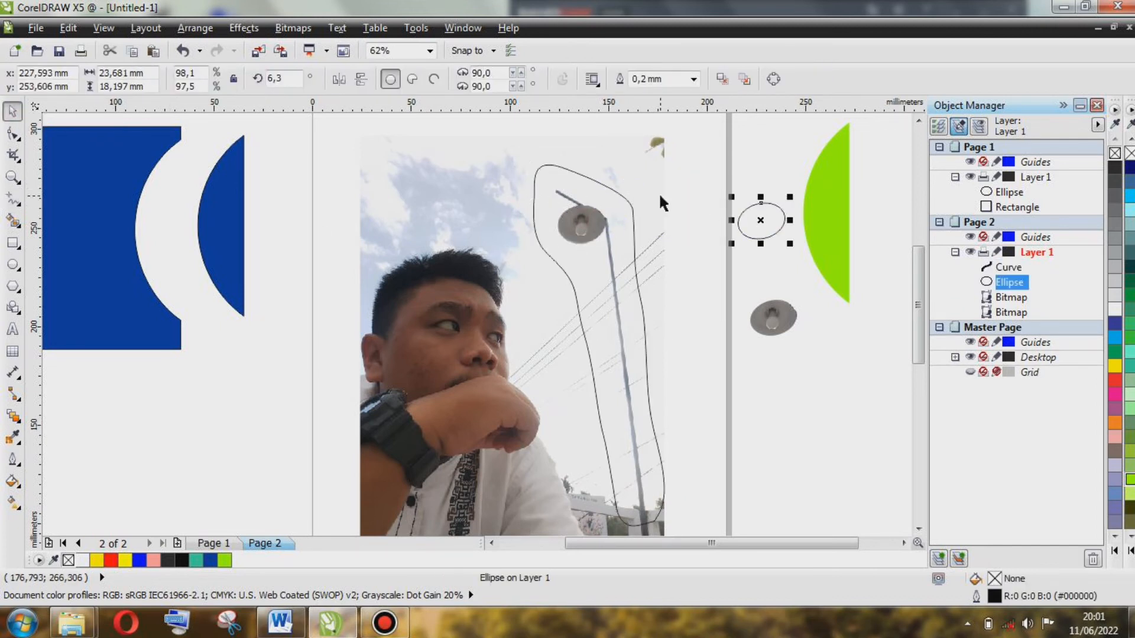
# Select the freehand outline together with the photo and intersect them to create a separate bitmap of the street lamp
pyautogui.scroll(-2, 659, 192)
pyautogui.moveTo(487, 133); pyautogui.dragTo(678, 374)
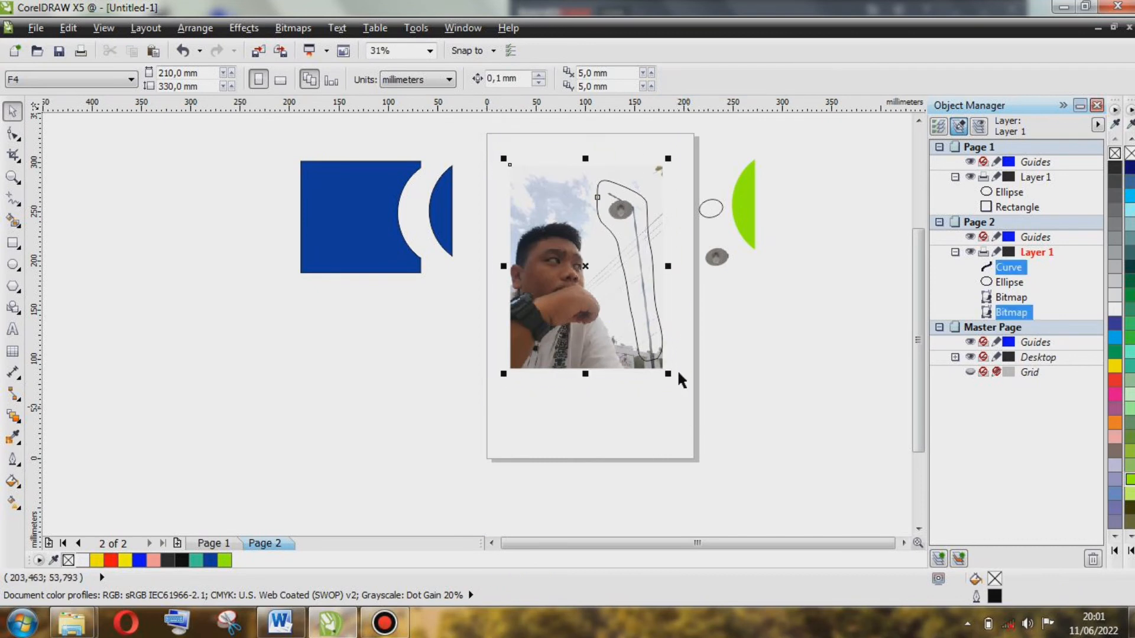
pyautogui.scroll(2, 638, 218)
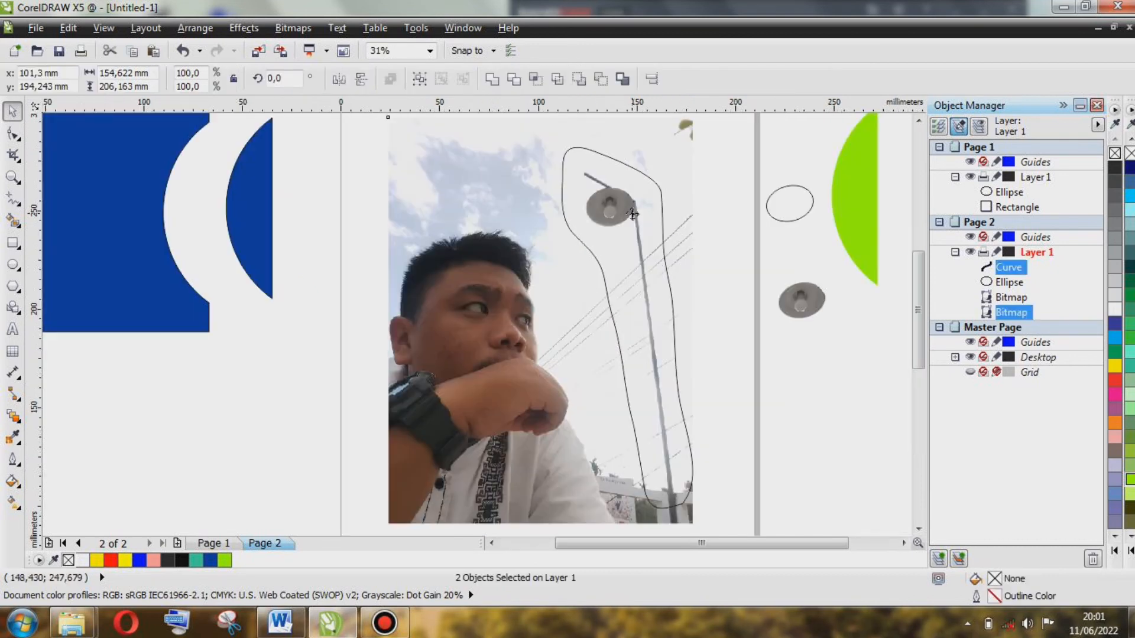
pyautogui.click(535, 80)
# Move the extracted street lamp bitmap off the photo to the right of the green shape and deselect it
pyautogui.scroll(-2, 689, 288)
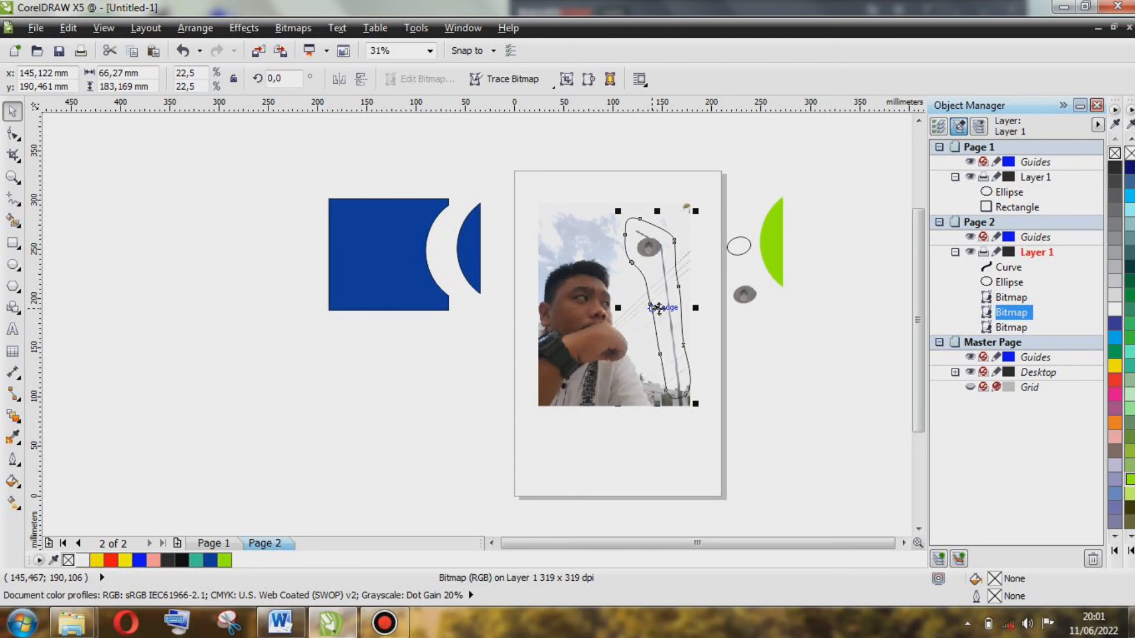
pyautogui.moveTo(658, 308); pyautogui.dragTo(840, 297)
pyautogui.click(861, 314)
pyautogui.scroll(1, 849, 309)
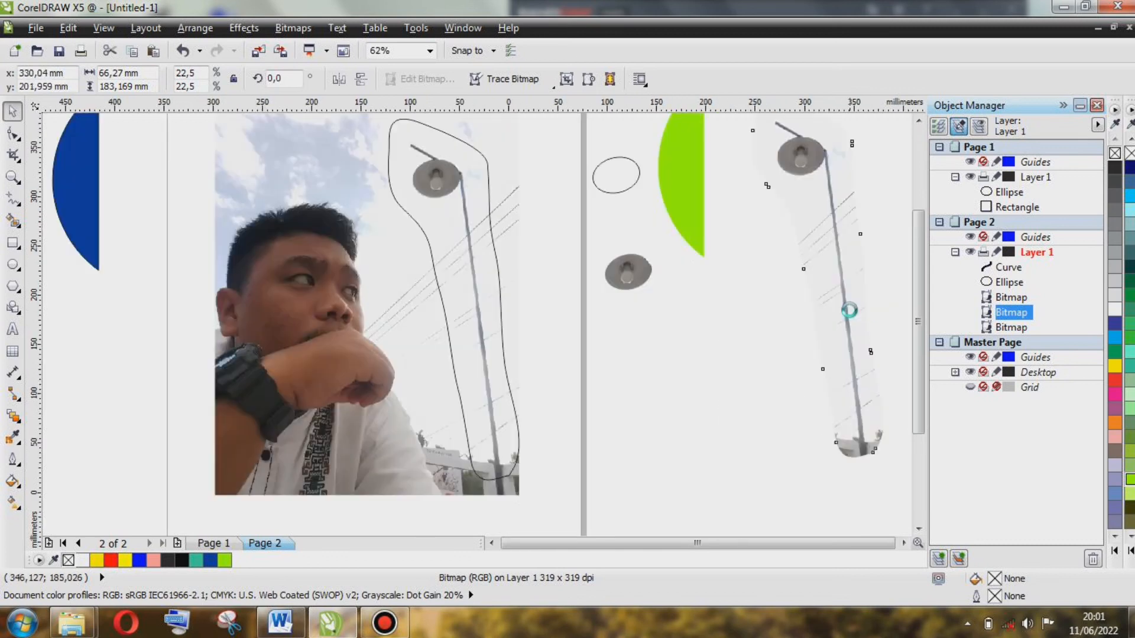
pyautogui.scroll(-1, 830, 316)
pyautogui.click(746, 378)
pyautogui.scroll(1, 660, 293)
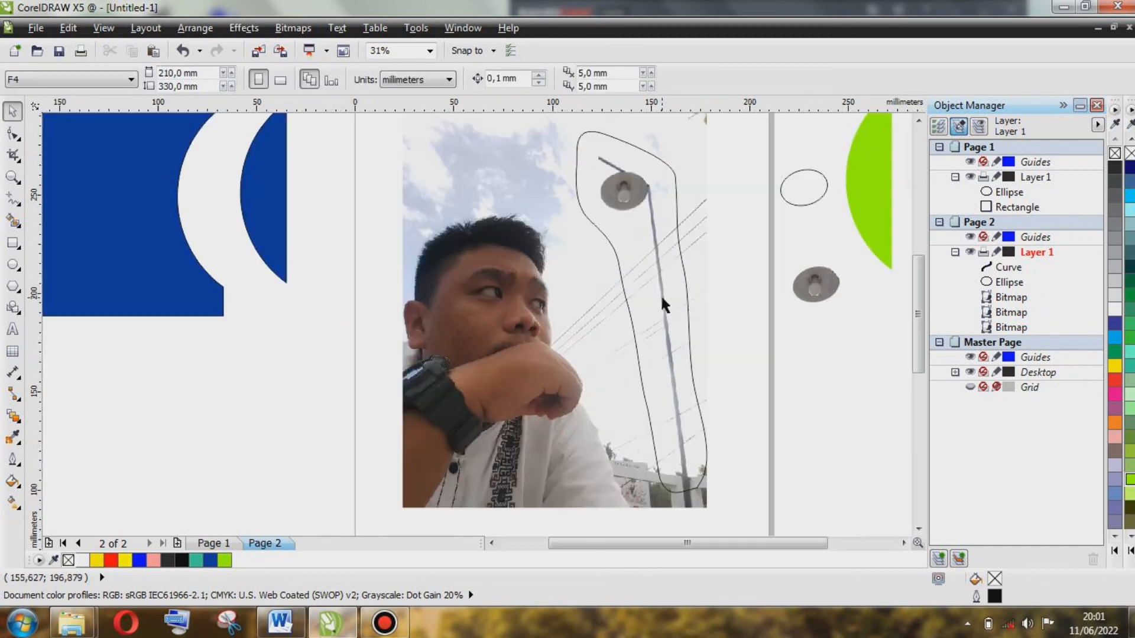
# Move the freehand outline off the photo into the empty area to the right of the page, below the lampshade cutout
pyautogui.scroll(-1, 616, 210)
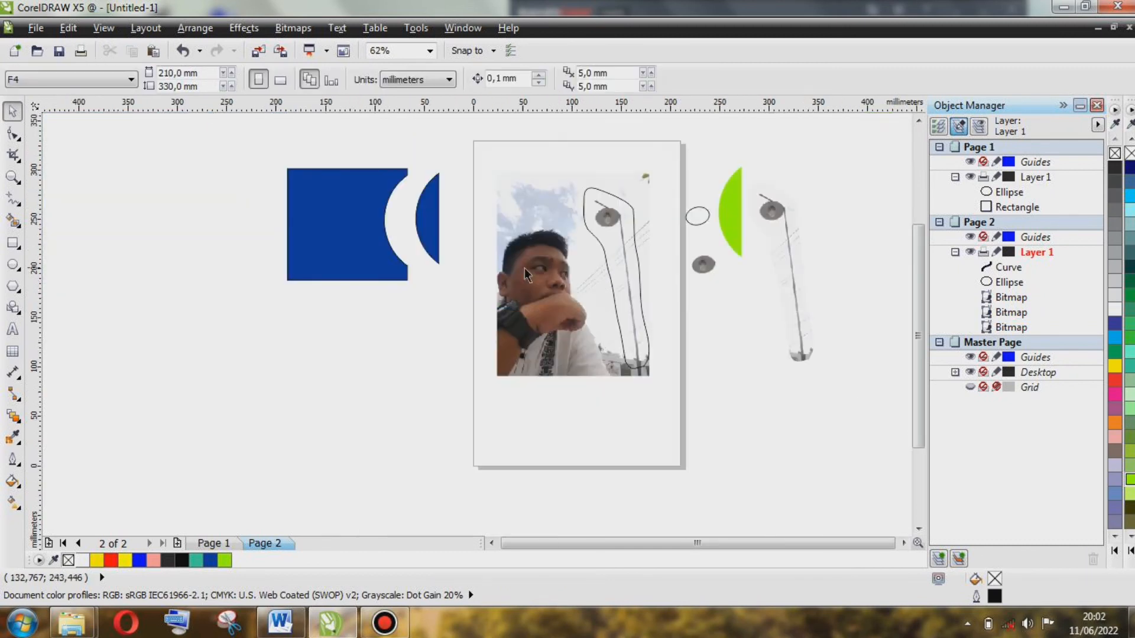
pyautogui.click(642, 295)
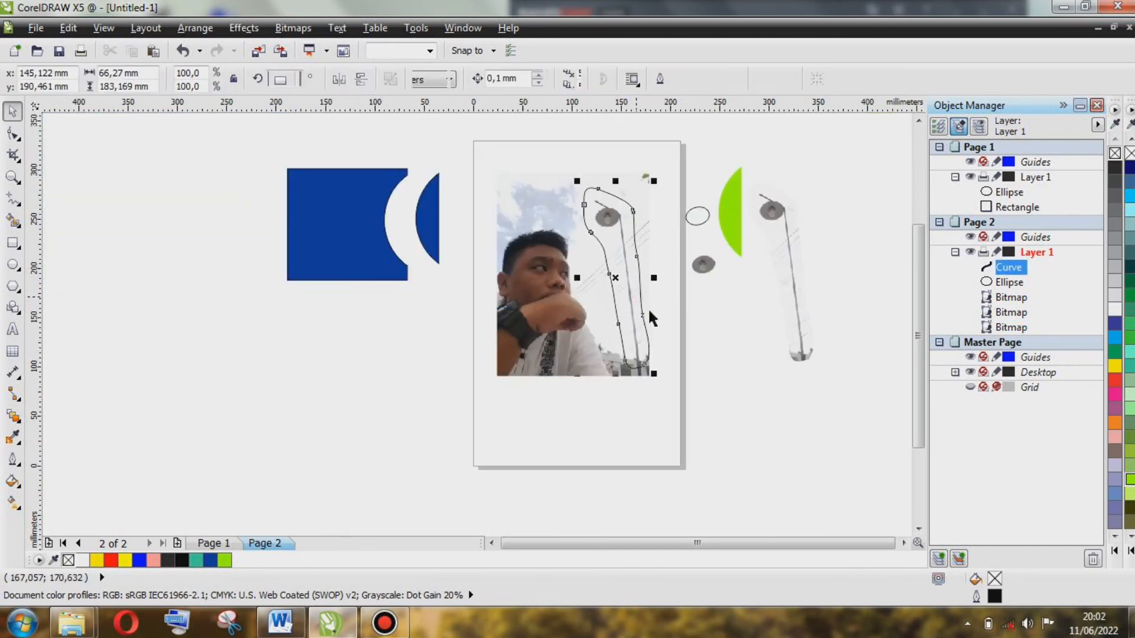
pyautogui.click(731, 325)
pyautogui.moveTo(643, 278); pyautogui.dragTo(766, 359)
pyautogui.click(707, 332)
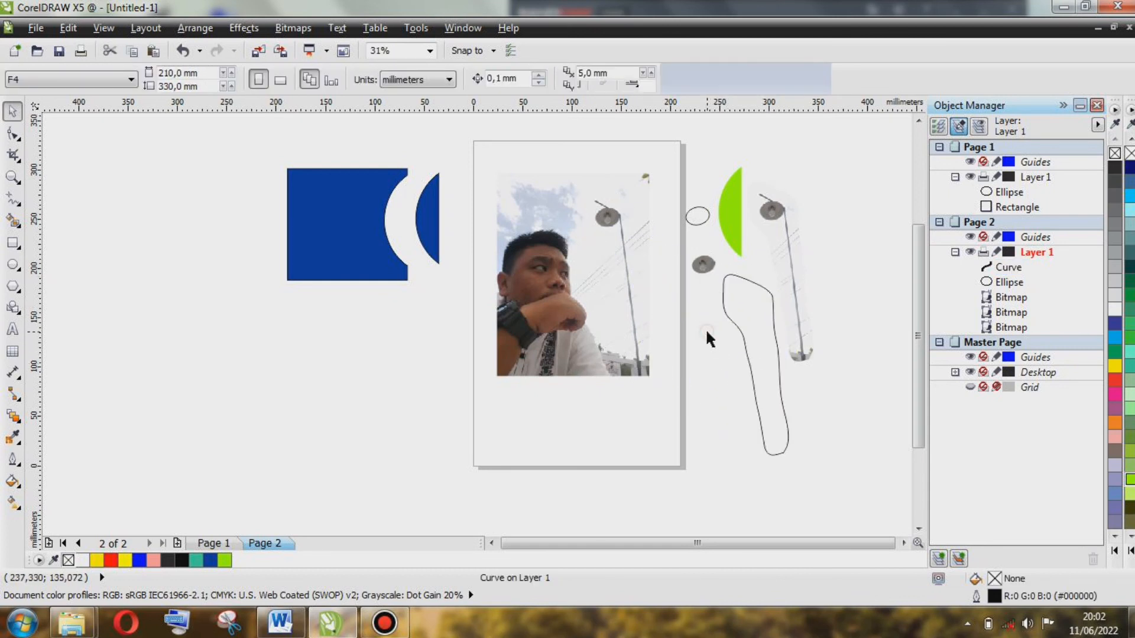